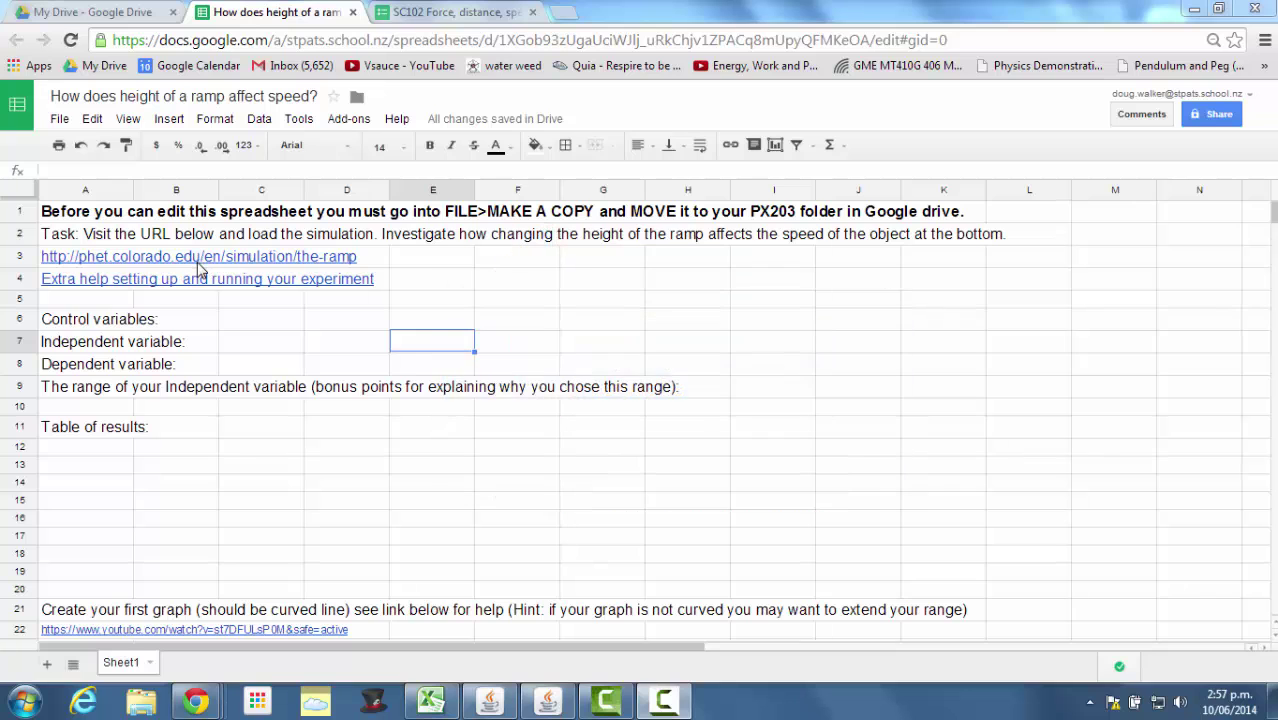
Bring the Ramp simulation window forward, showing the file cabinet on the 10.0° ramp.
mouse_move(197, 700)
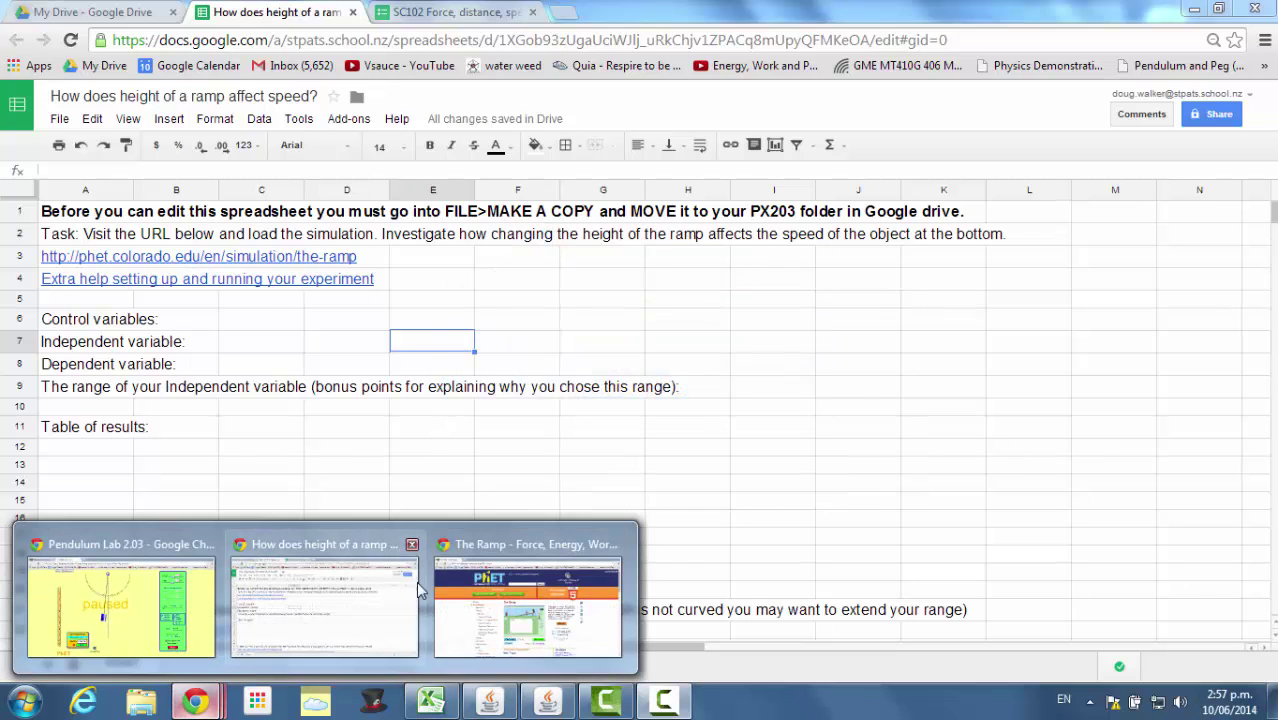
left_click(538, 611)
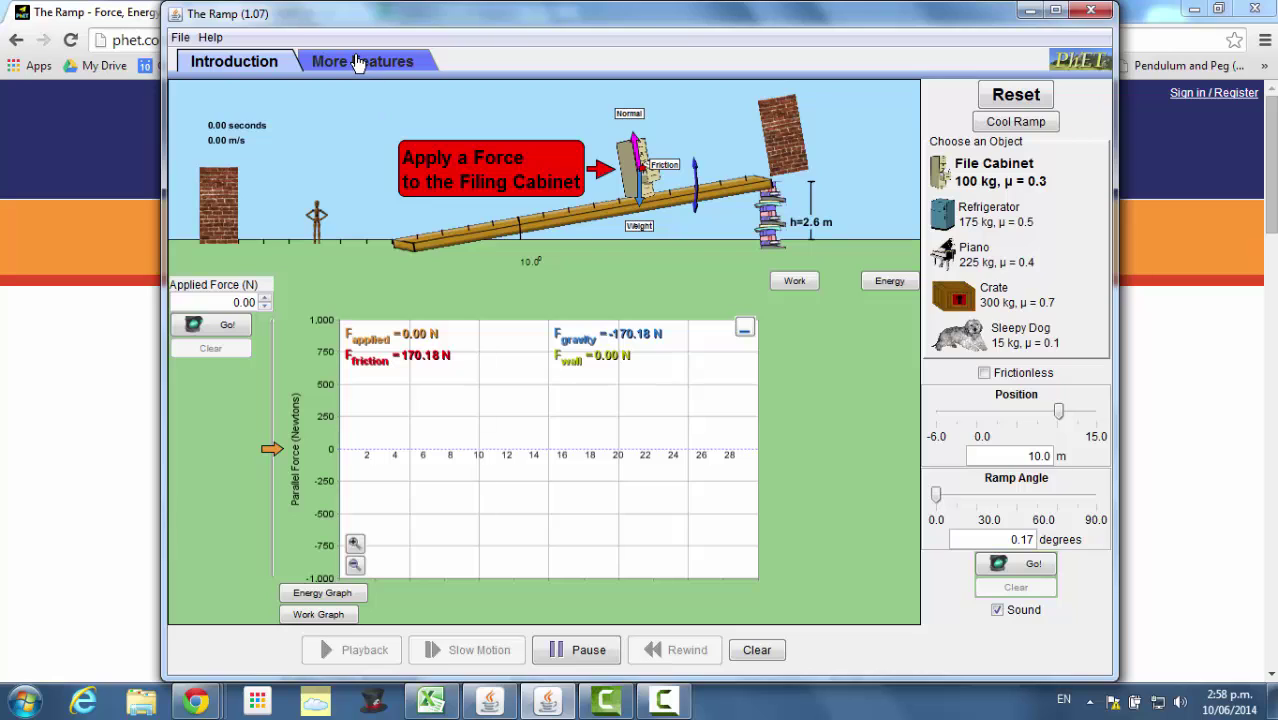
Open More Features and collapse the Work and Energy bar charts and both graphs.
left_click(359, 62)
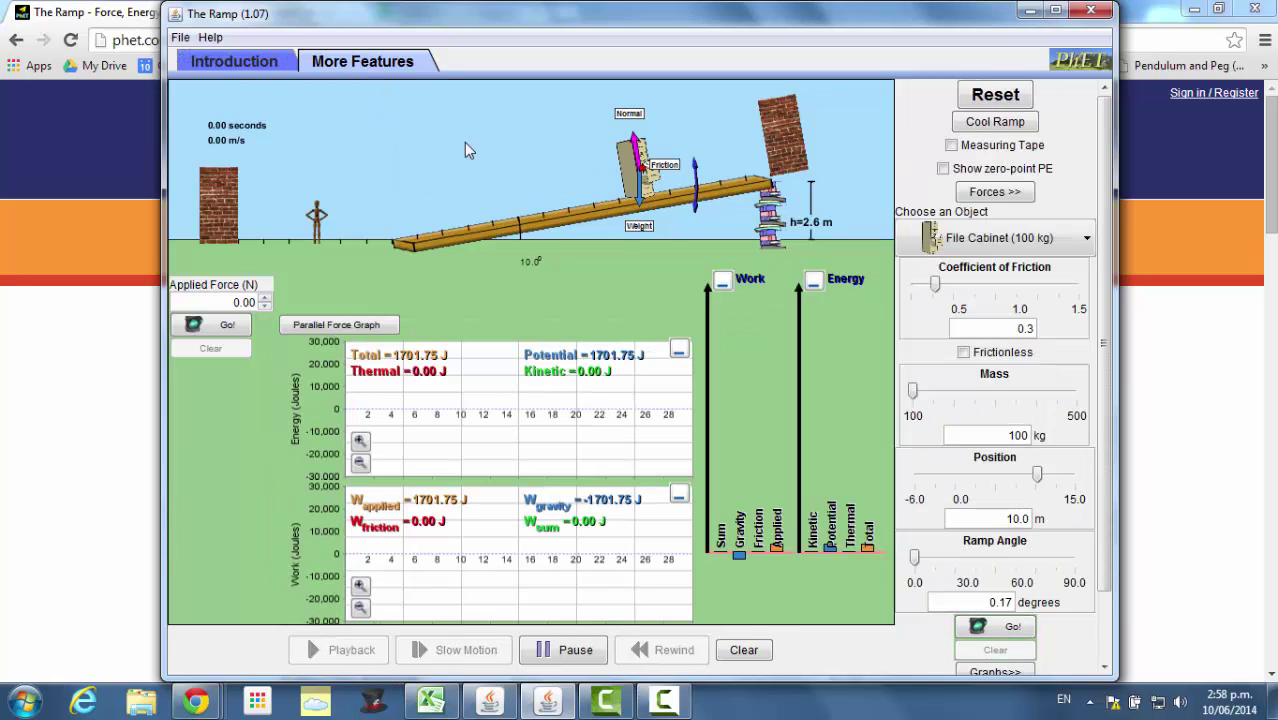
left_click(722, 284)
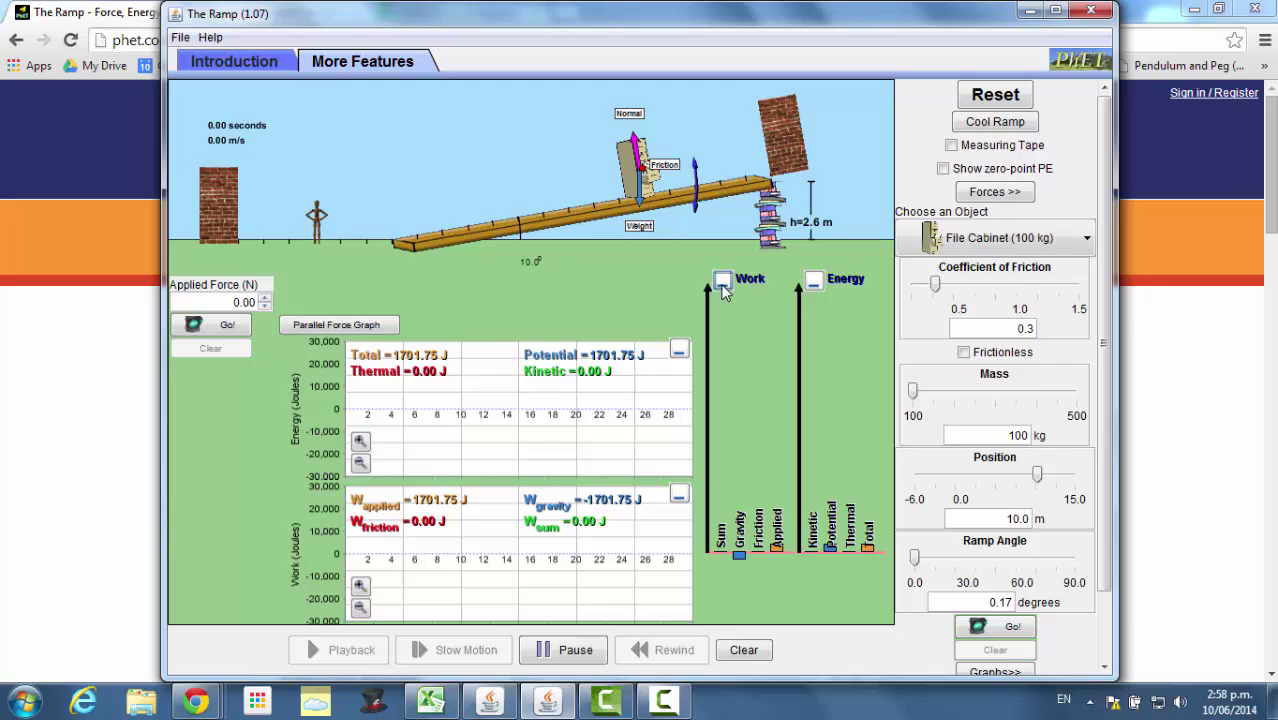
left_click(822, 281)
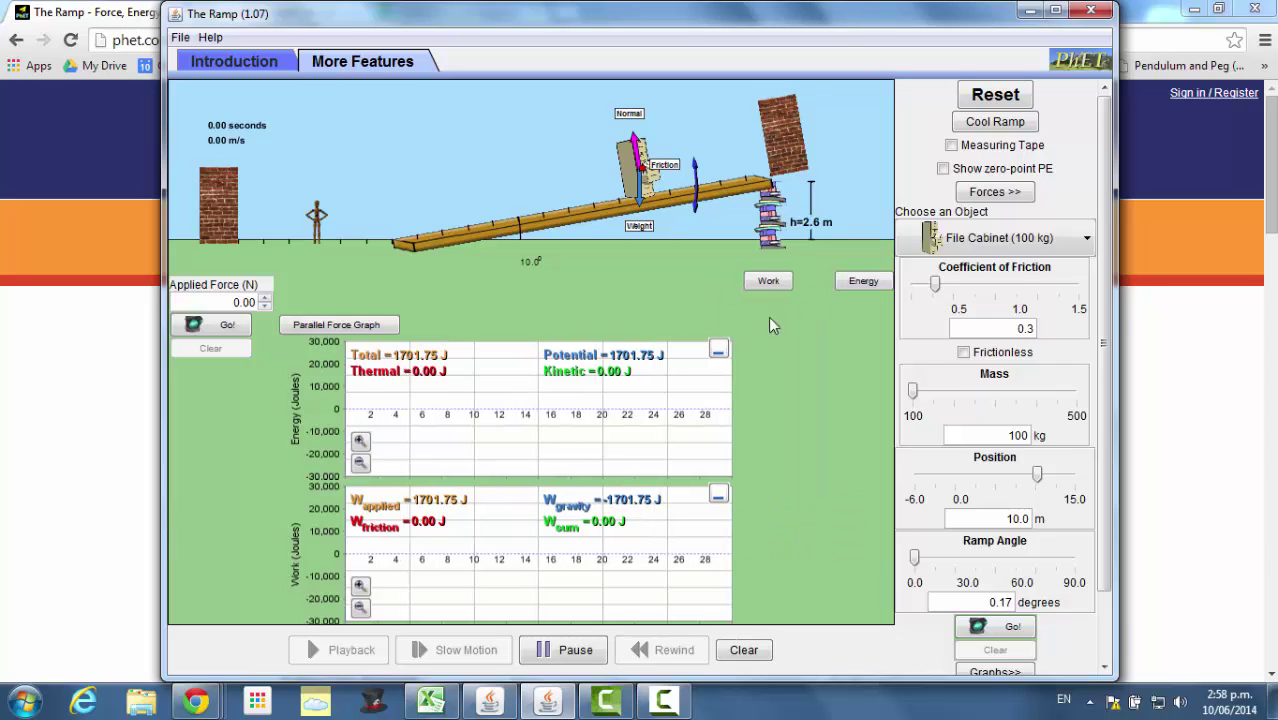
left_click(718, 349)
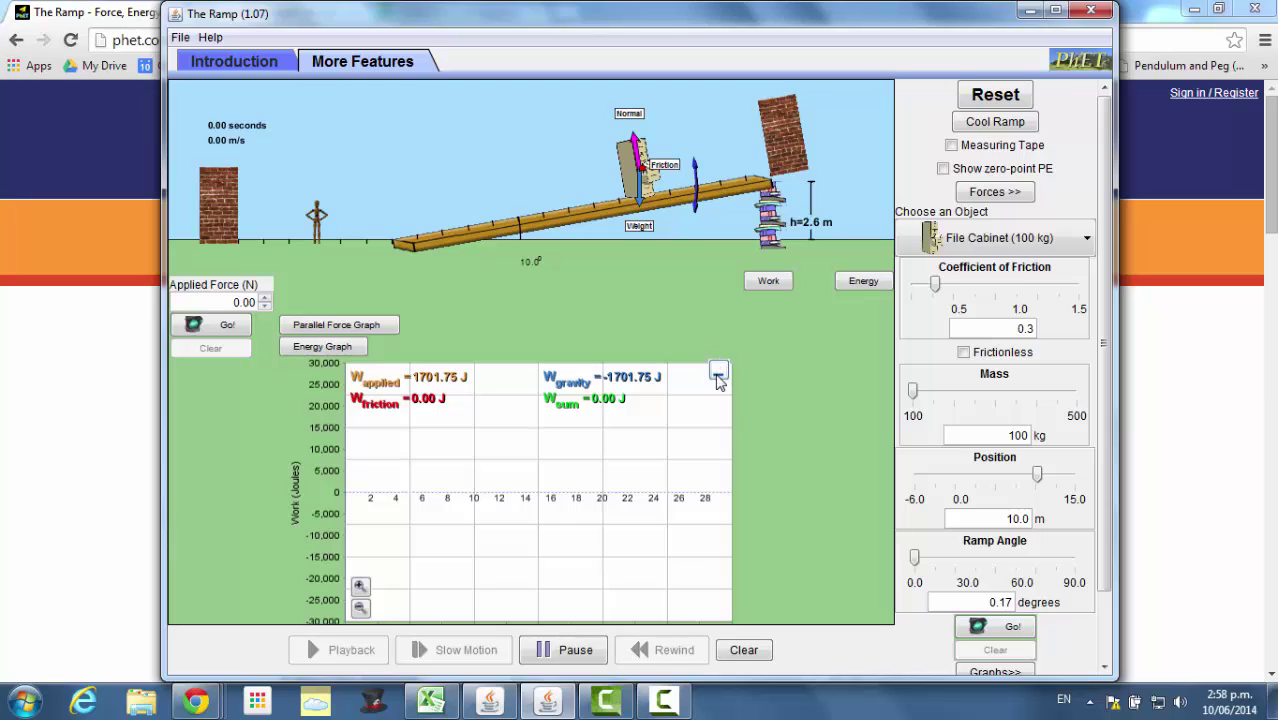
left_click(718, 370)
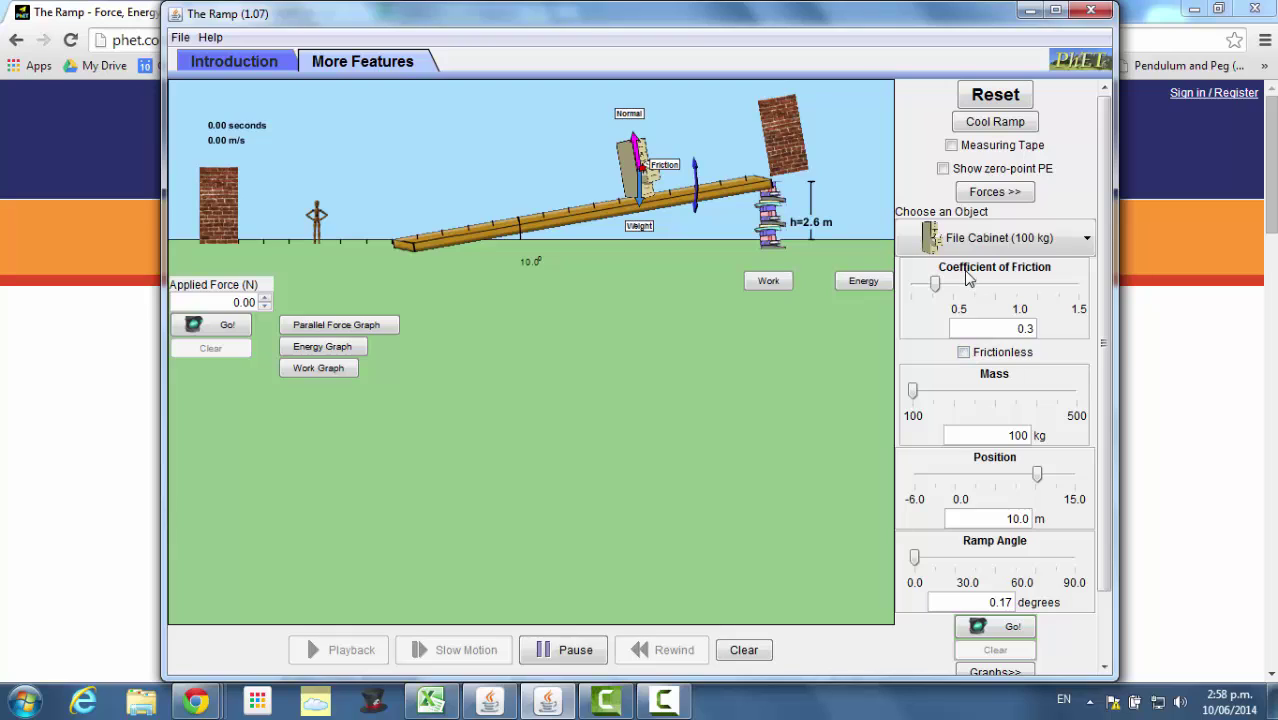
Turn on Frictionless and untick Sound in the ramp control panel.
left_click(963, 353)
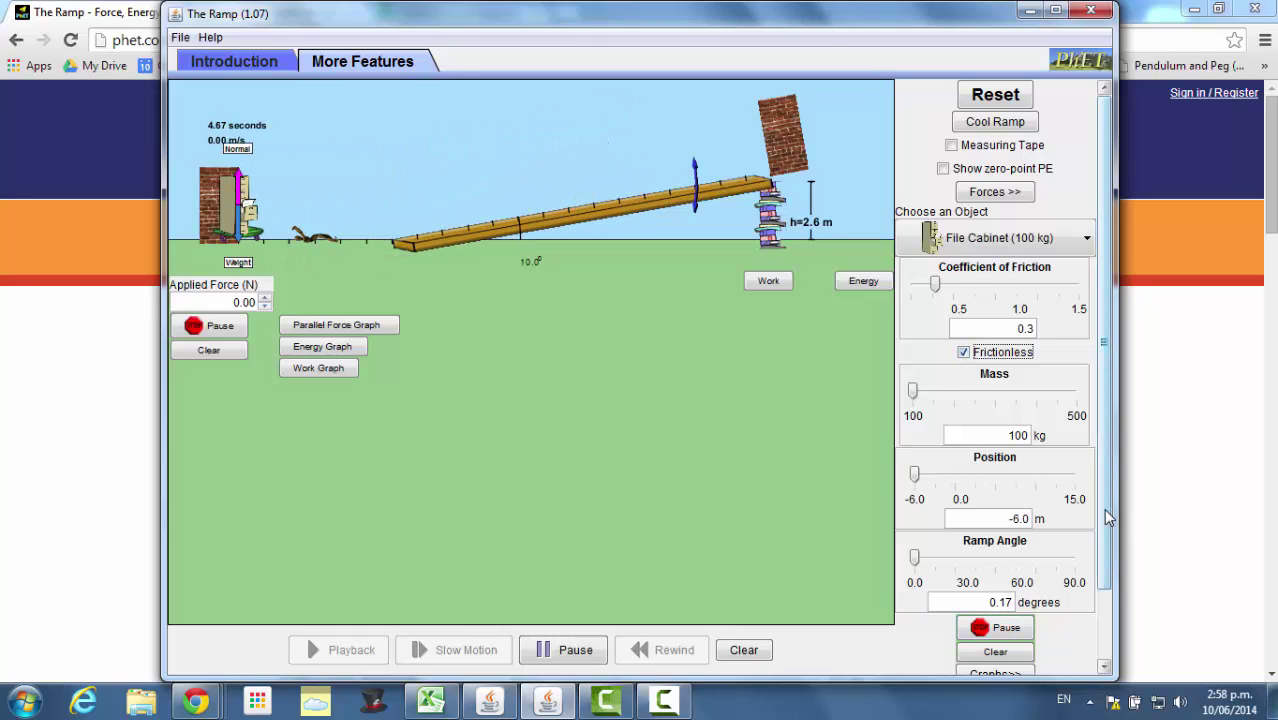
left_click_drag(1108, 517, 1108, 605)
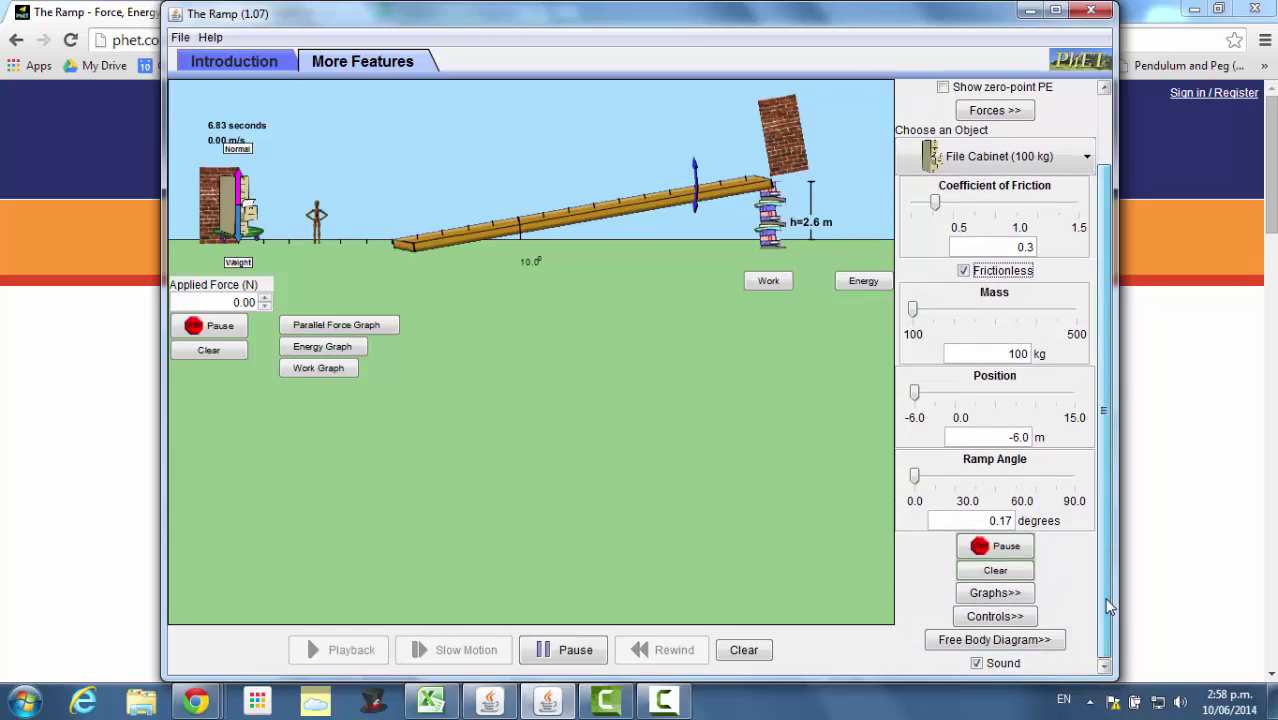
left_click(978, 664)
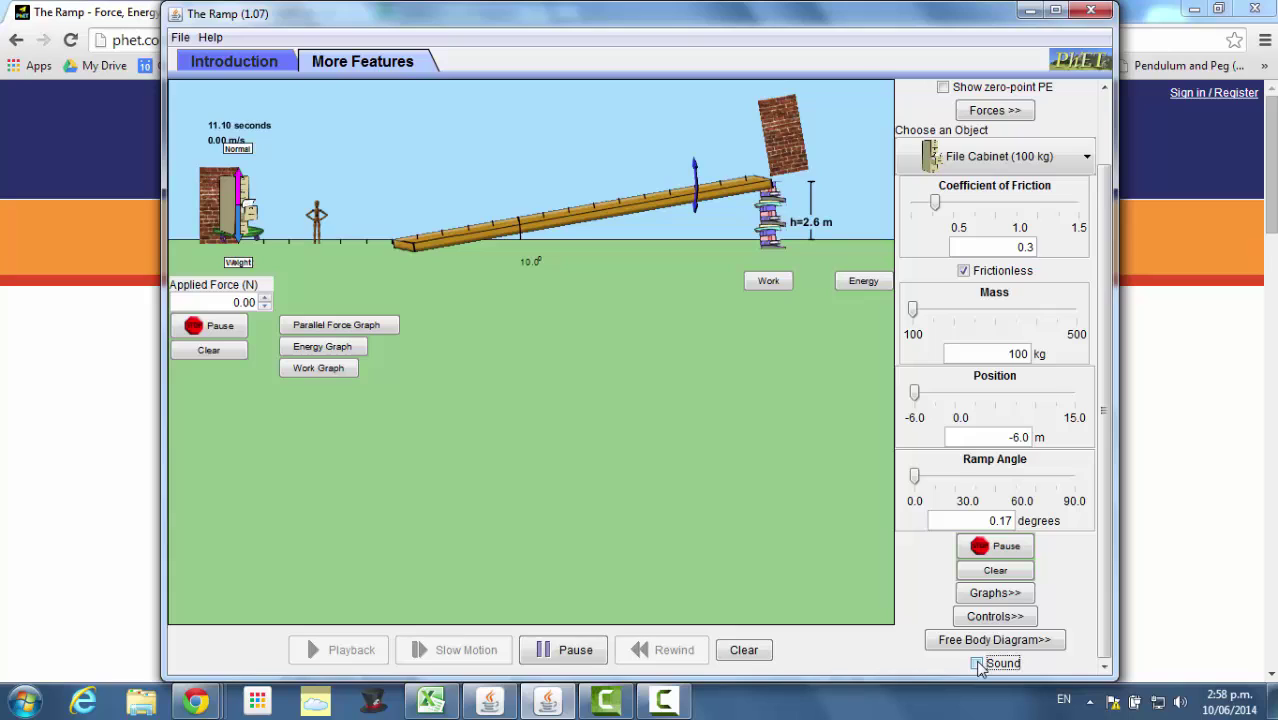
left_click_drag(1106, 590, 1110, 508)
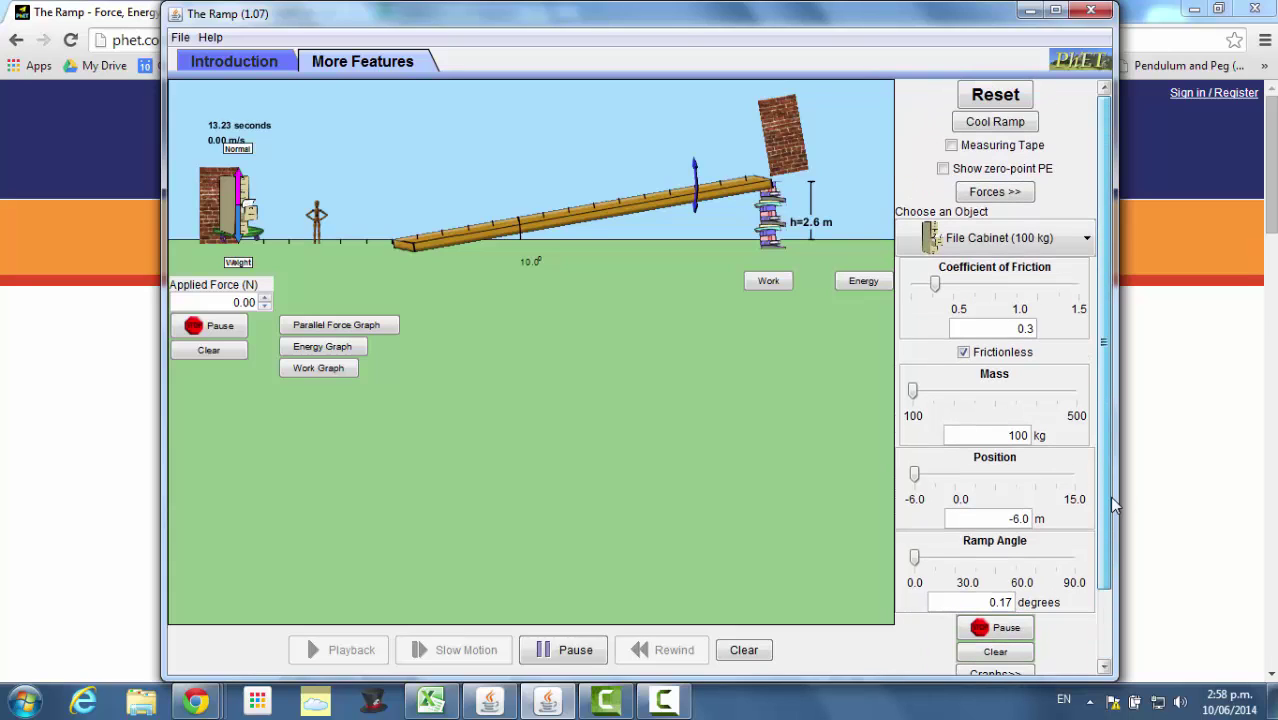
Pause the simulation and set the file cabinet's position to the ramp top at 15.0 m.
left_click(994, 629)
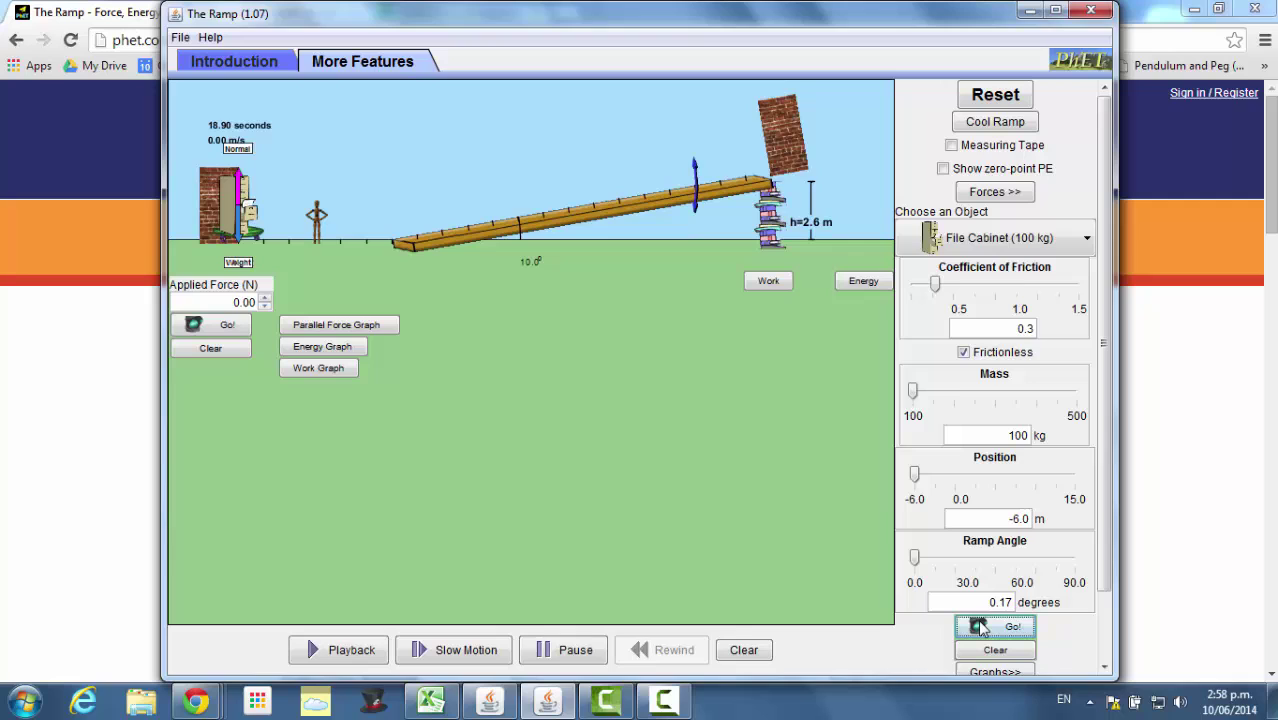
left_click(916, 477)
left_click_drag(916, 477, 1082, 471)
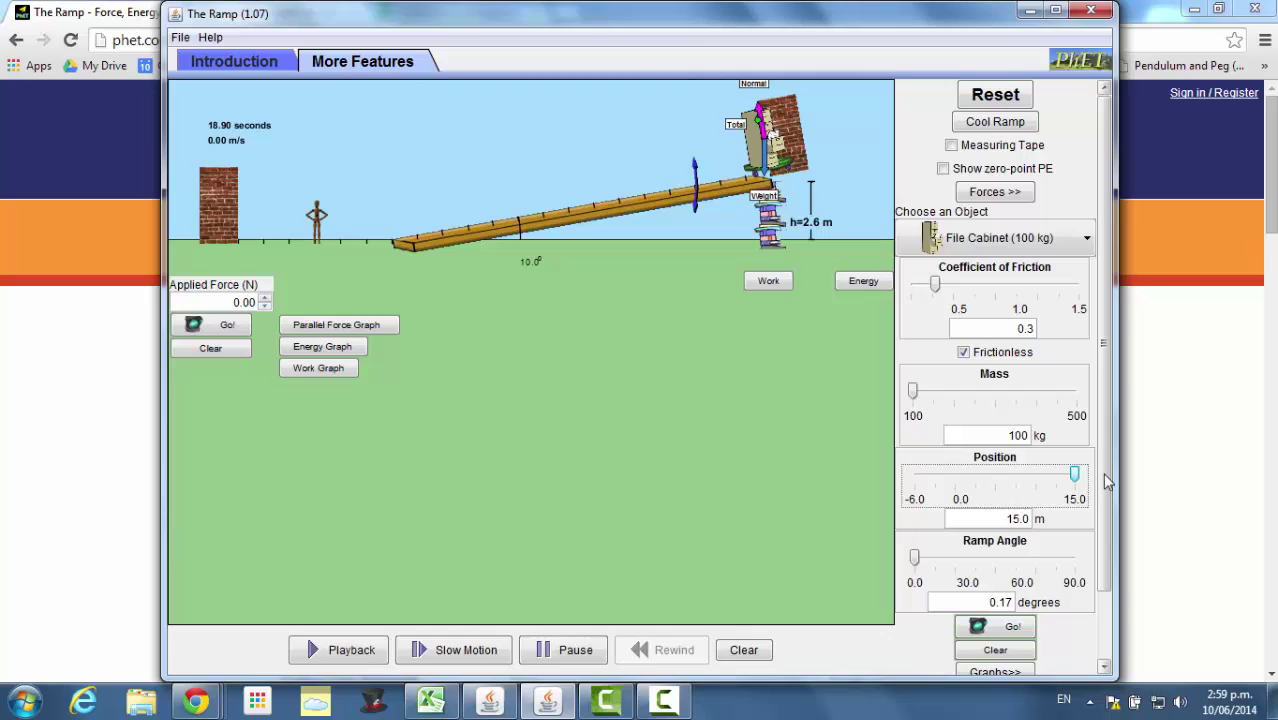
scroll(1107, 481, "down", 3)
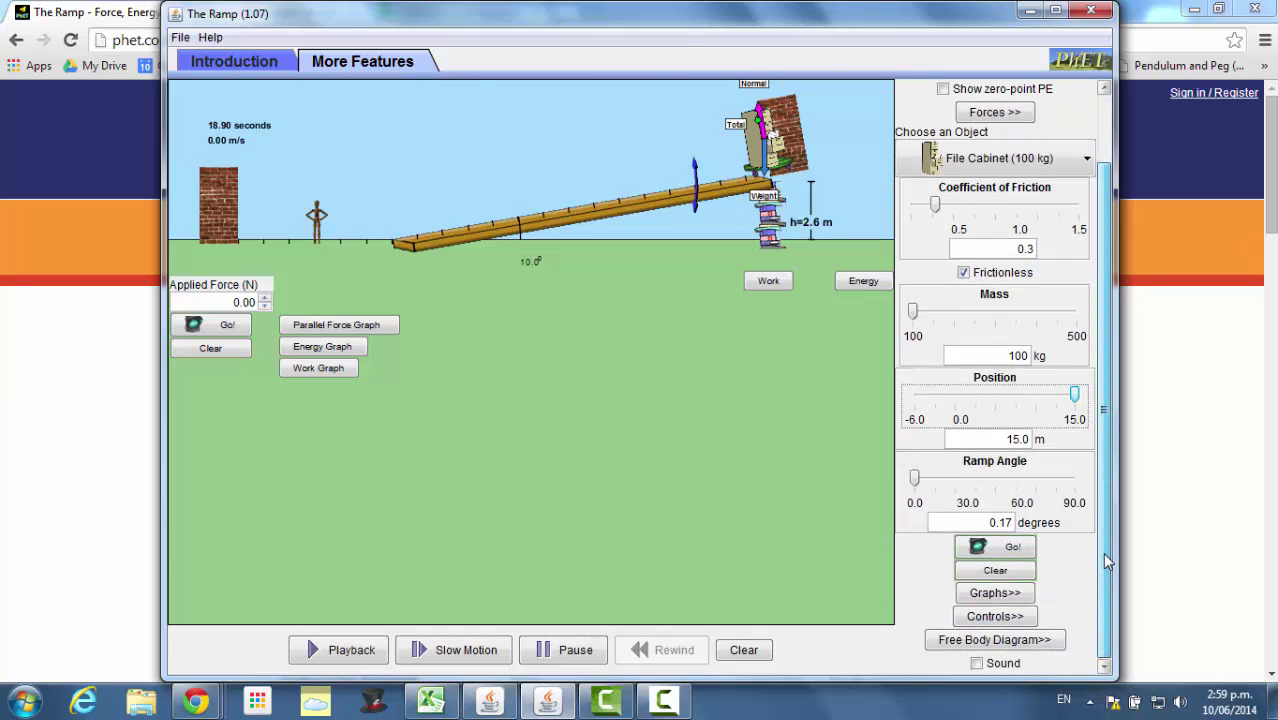
scroll(1110, 427, "up", 3)
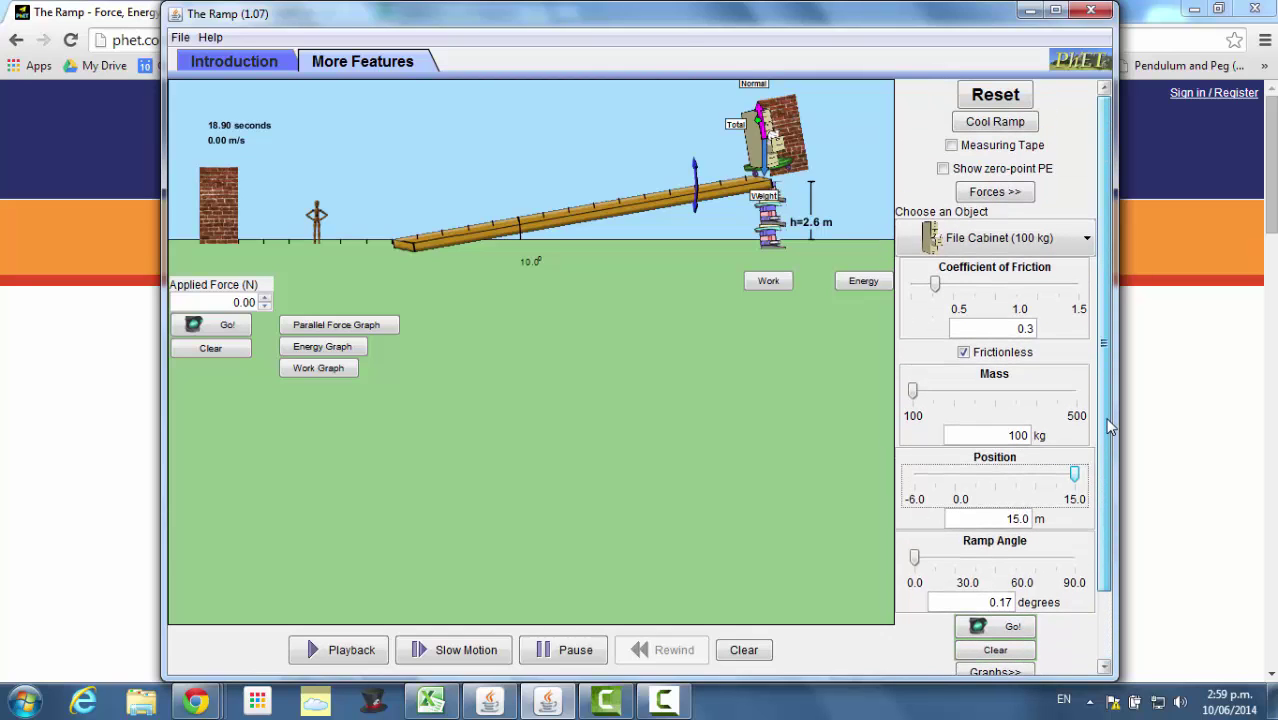
Release the cabinet and pause it at the bottom, reading -7.30 m/s.
left_click(996, 628)
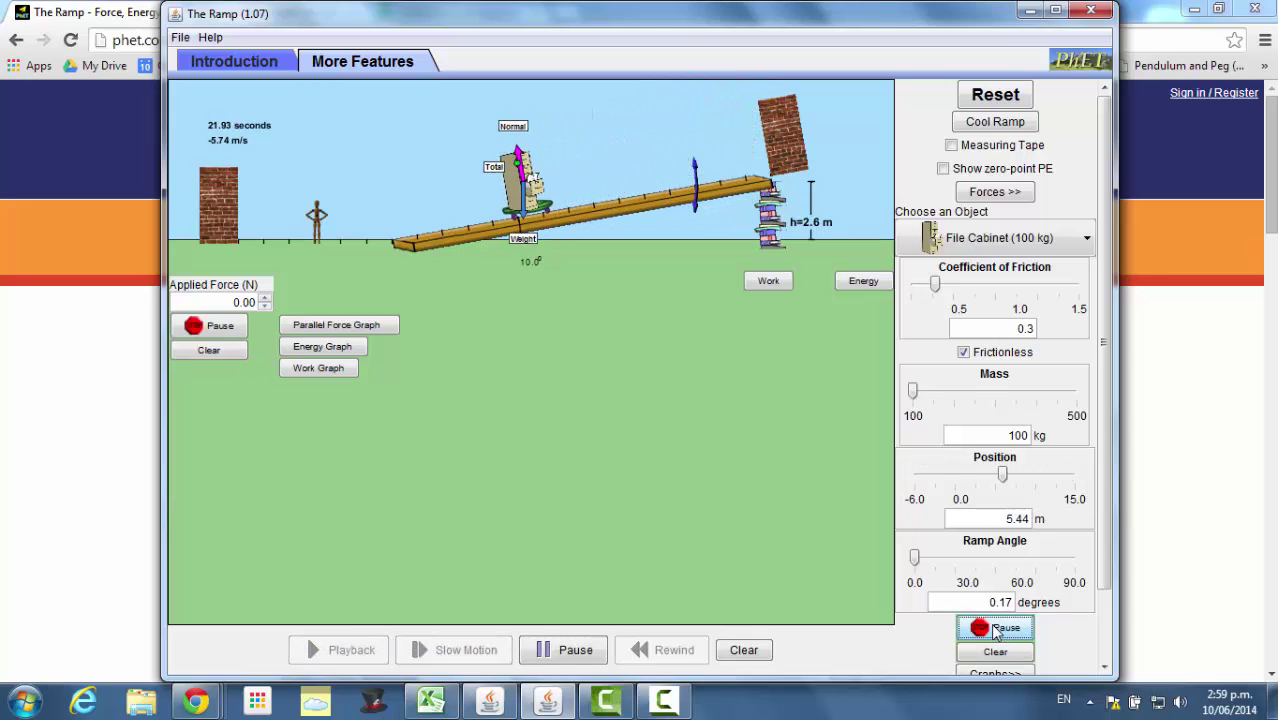
left_click(996, 628)
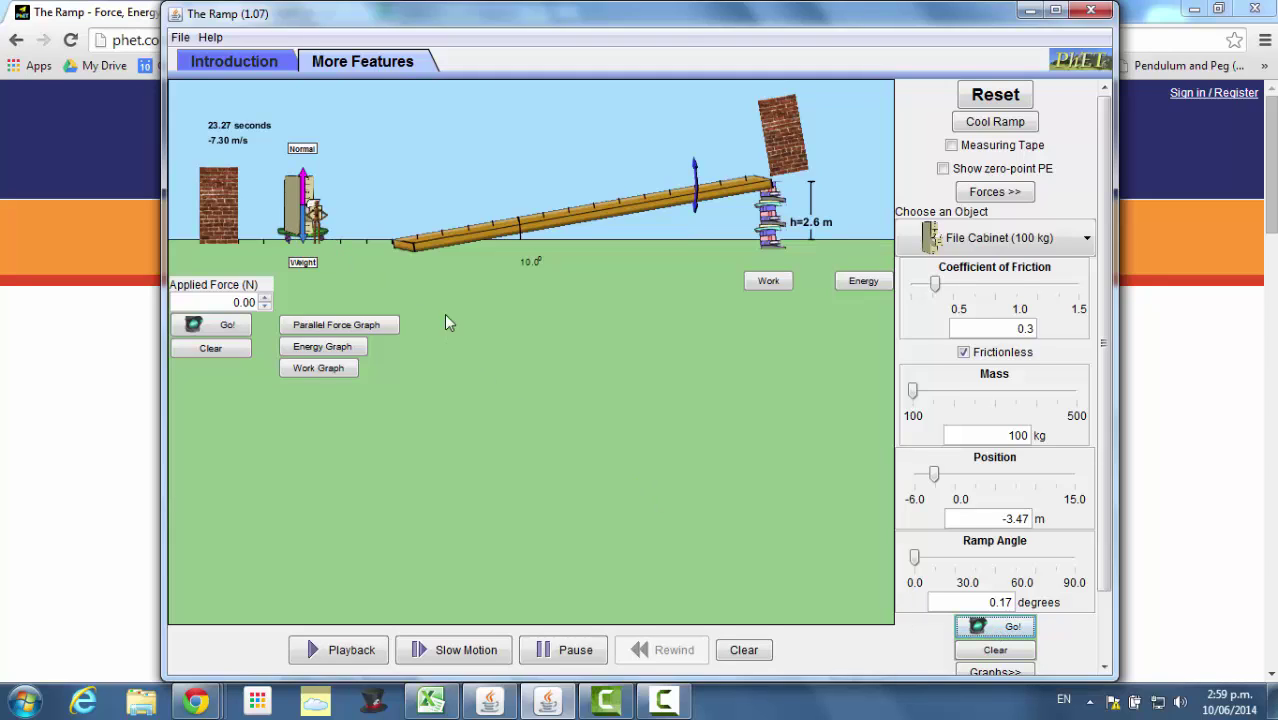
left_click(1180, 703)
Mute the computer's sound from the volume popup and return to the simulation.
left_click(1174, 598)
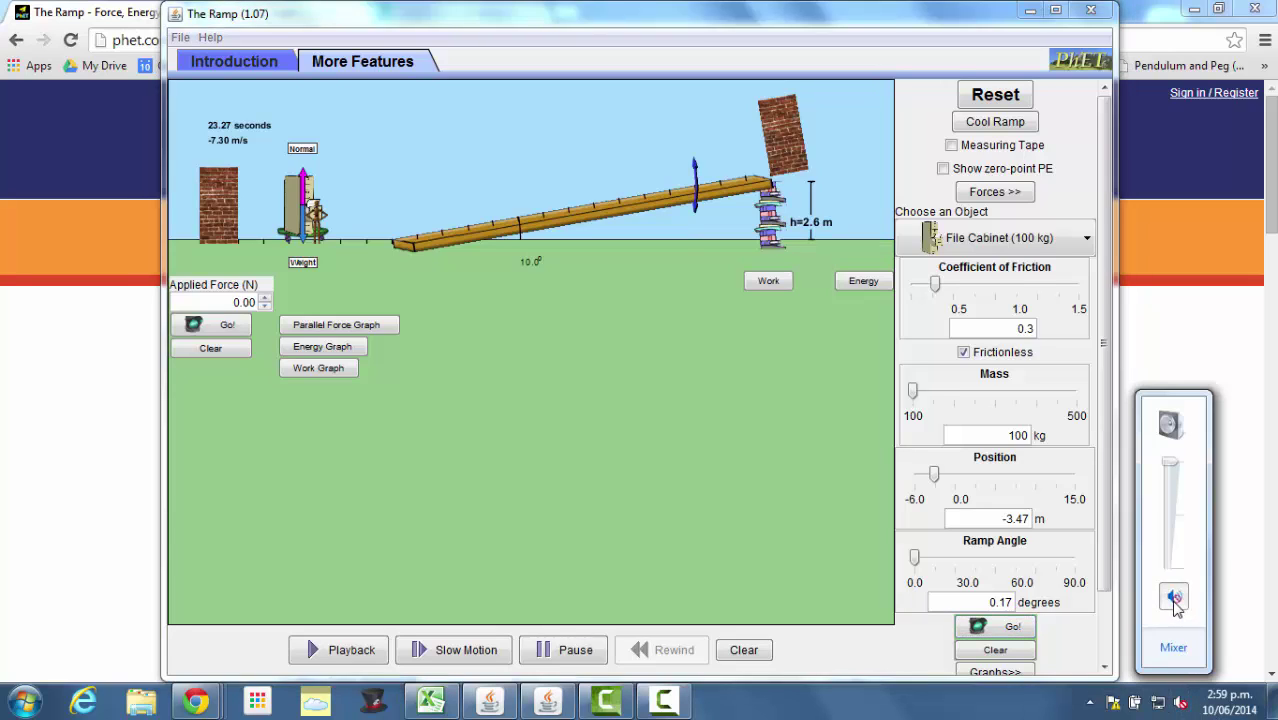
left_click(338, 30)
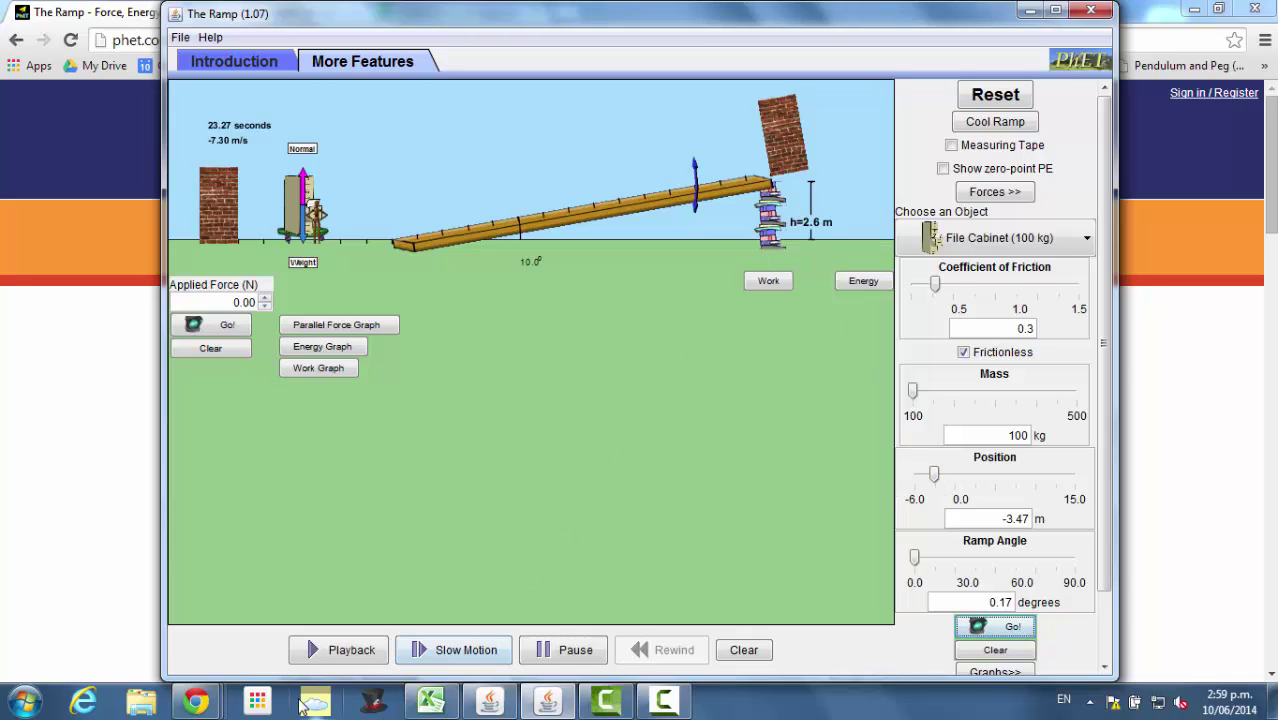
Enter the column headers 'Height of ramp' in A12 and 'Velocity' in B12.
mouse_move(205, 705)
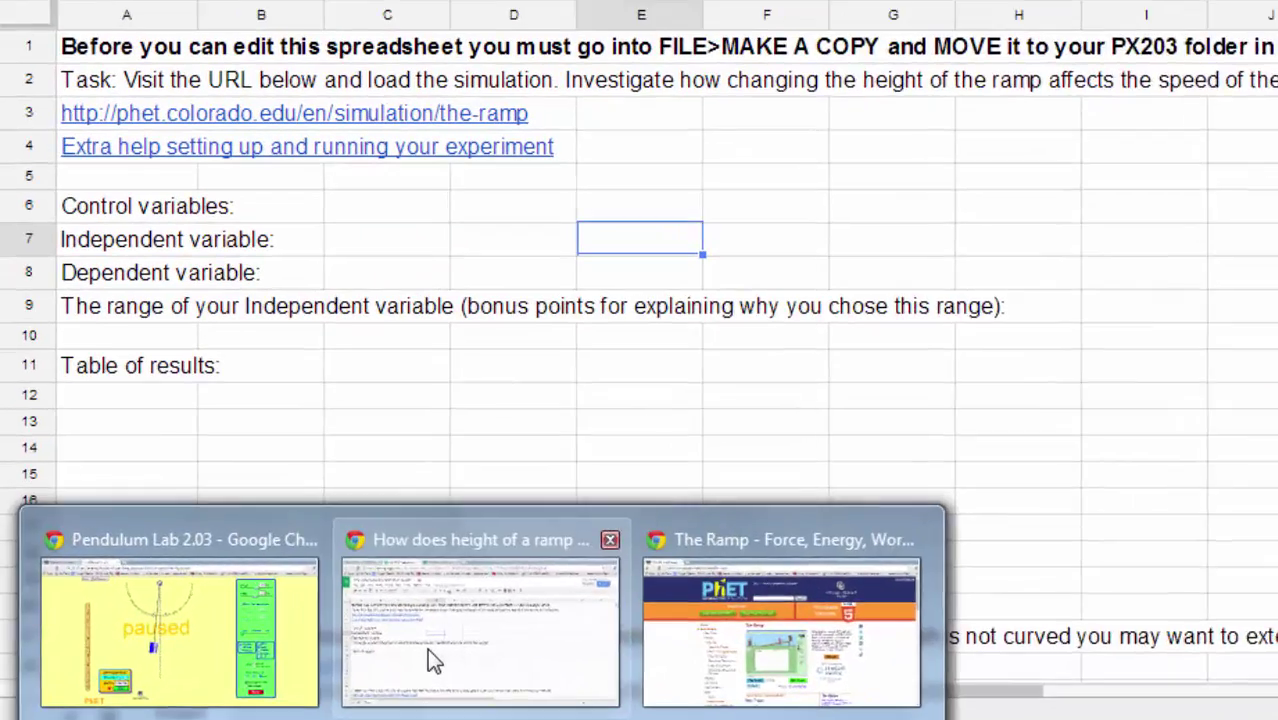
left_click(300, 630)
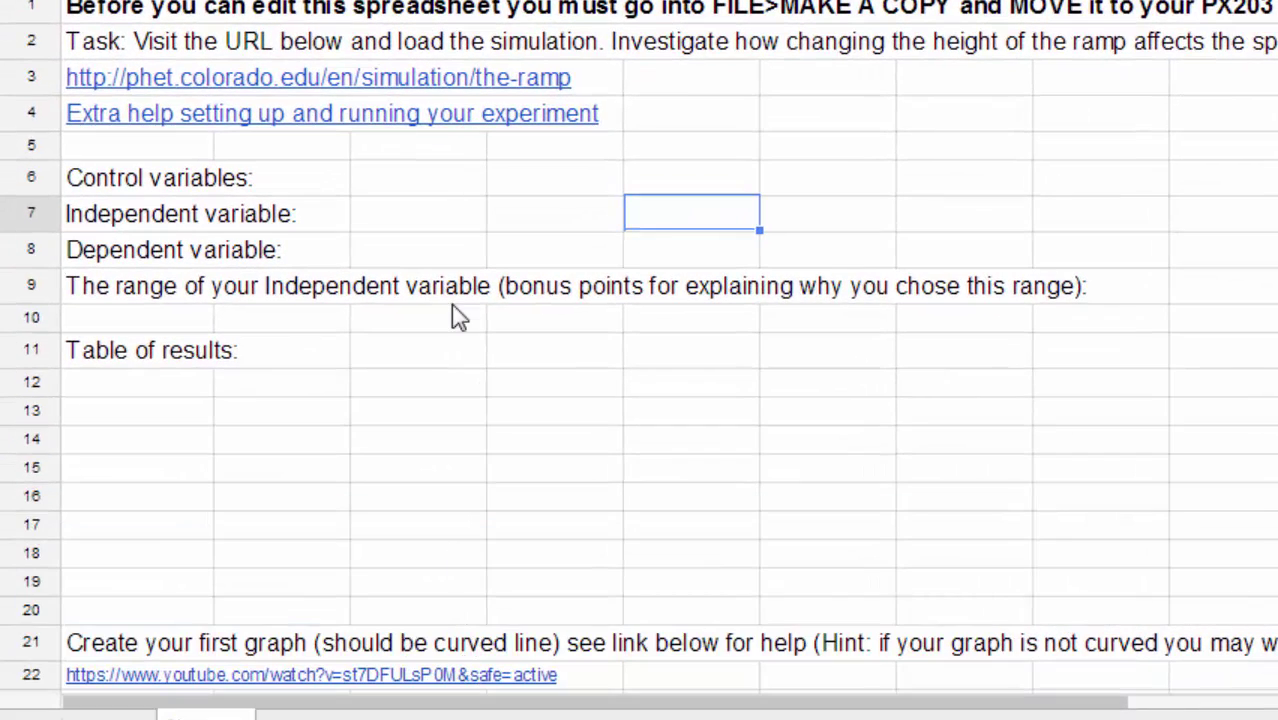
left_click(180, 394)
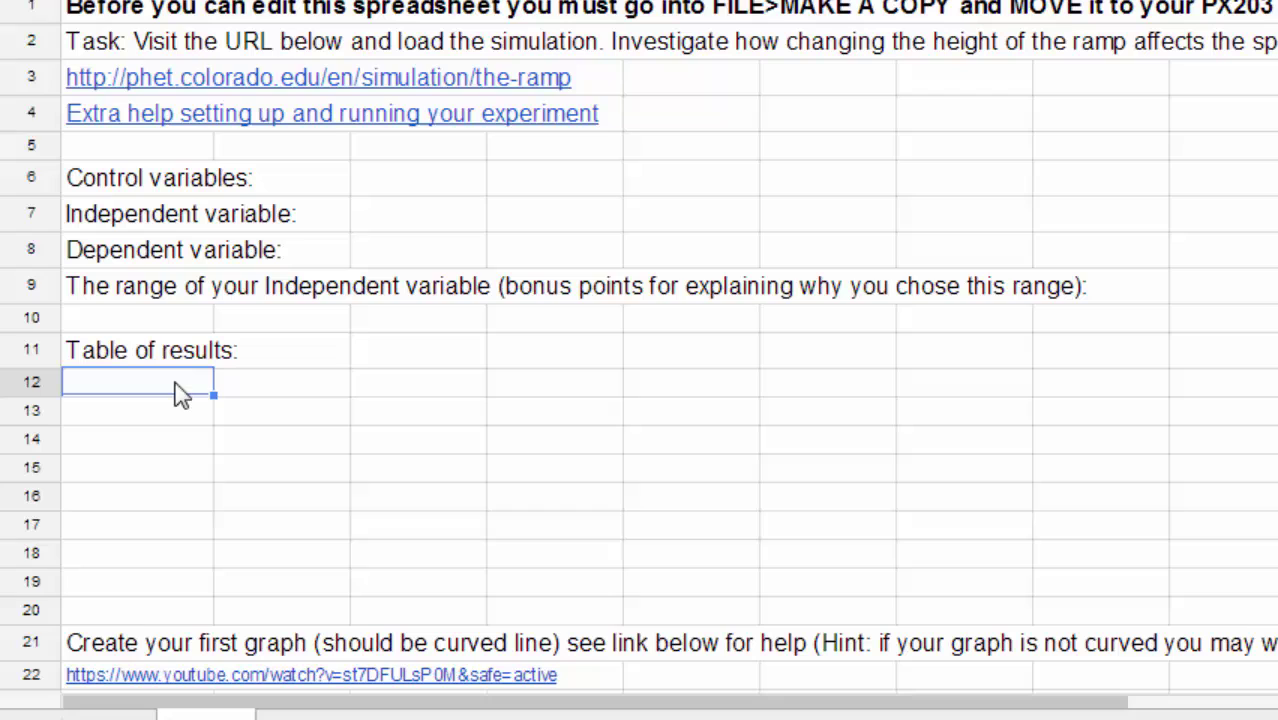
type("Height o")
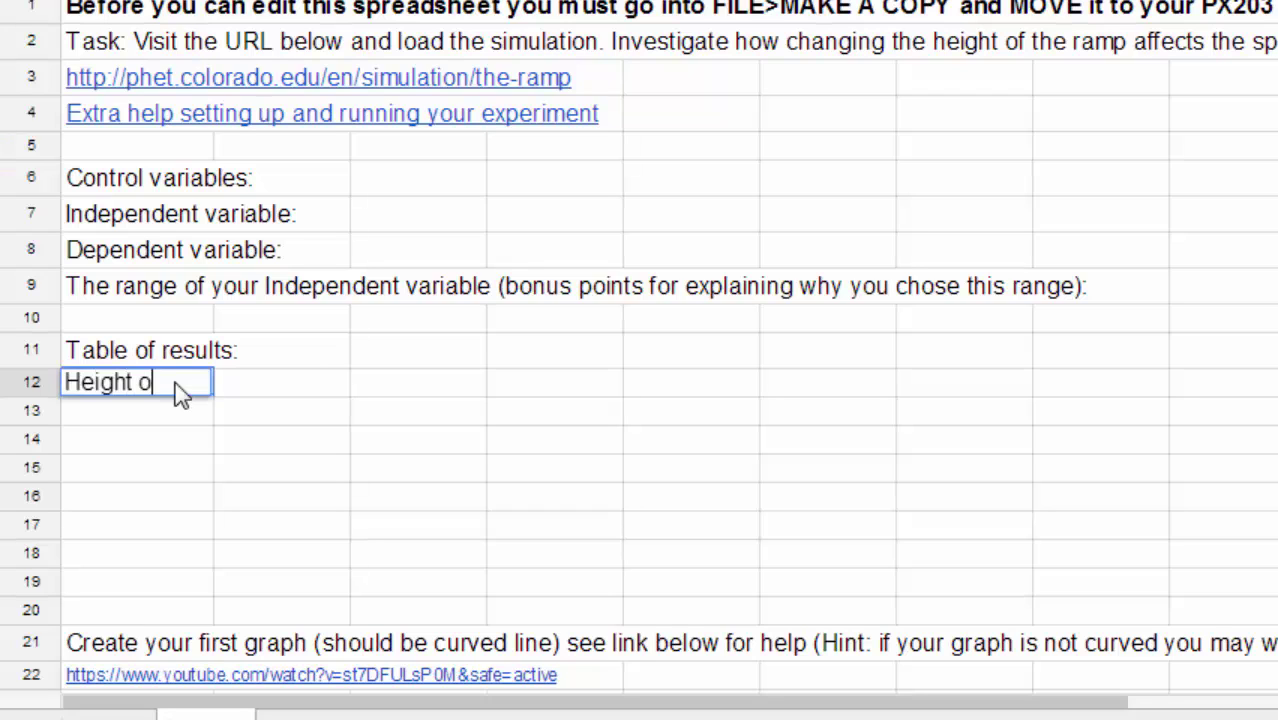
type("f ramp")
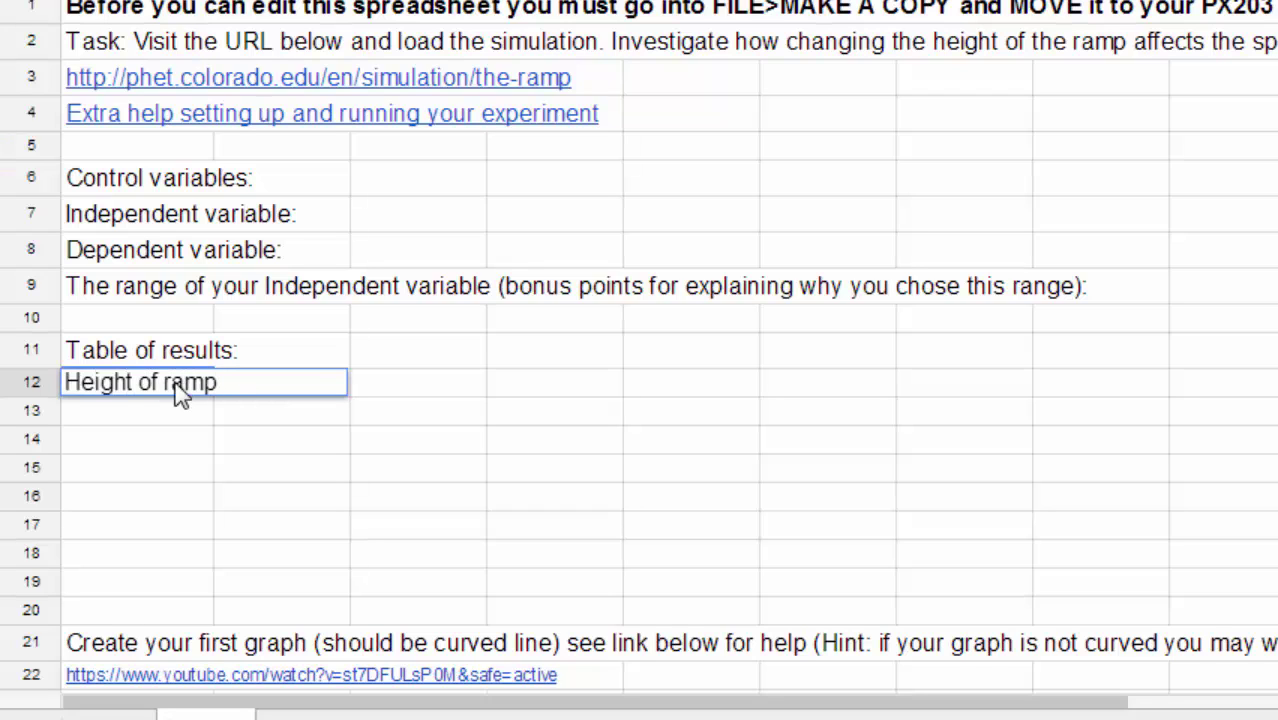
key("Tab")
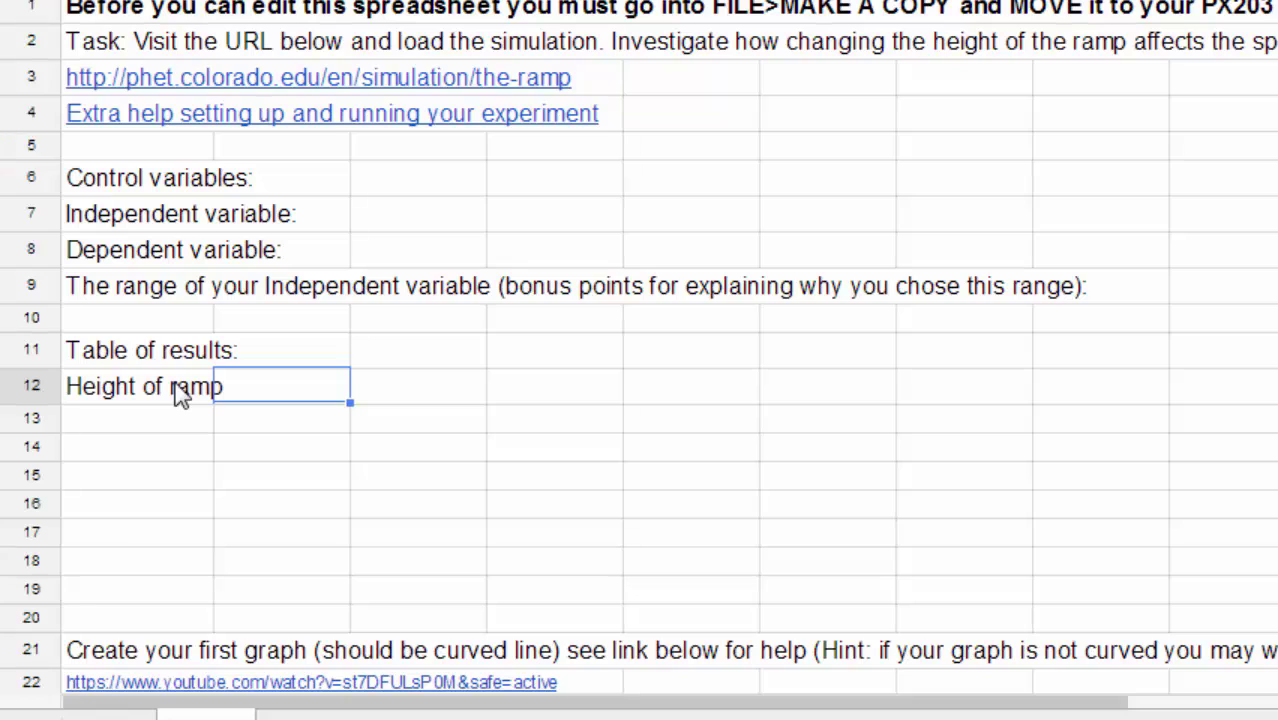
type("Velocity")
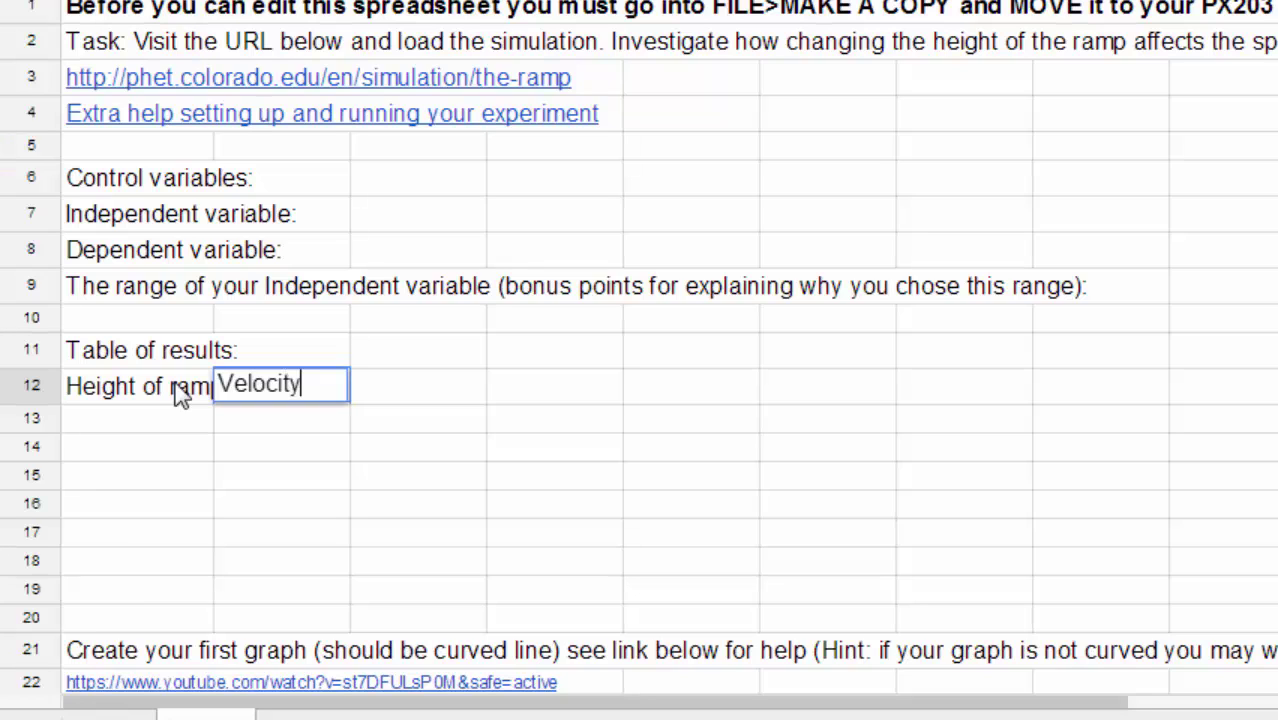
key("Return")
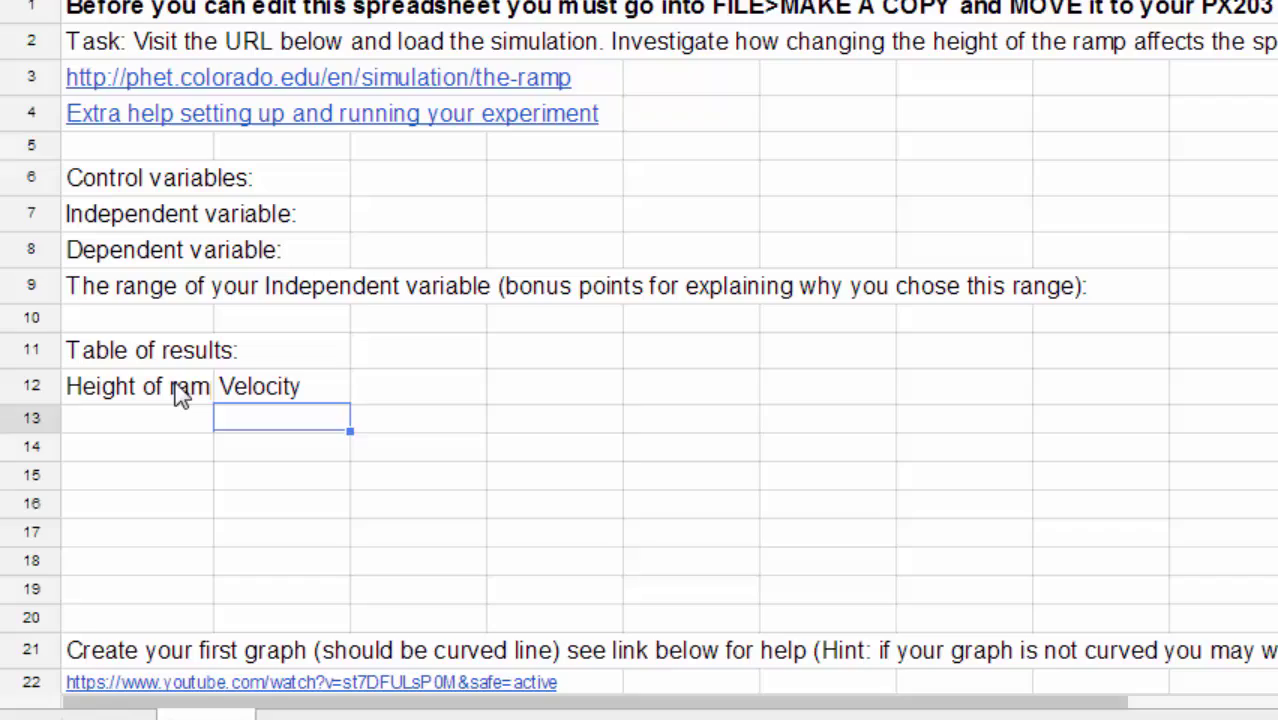
Enter height 2.6 in A13 and velocity 7.3 in B13, checking the speed in the simulation.
key("Left")
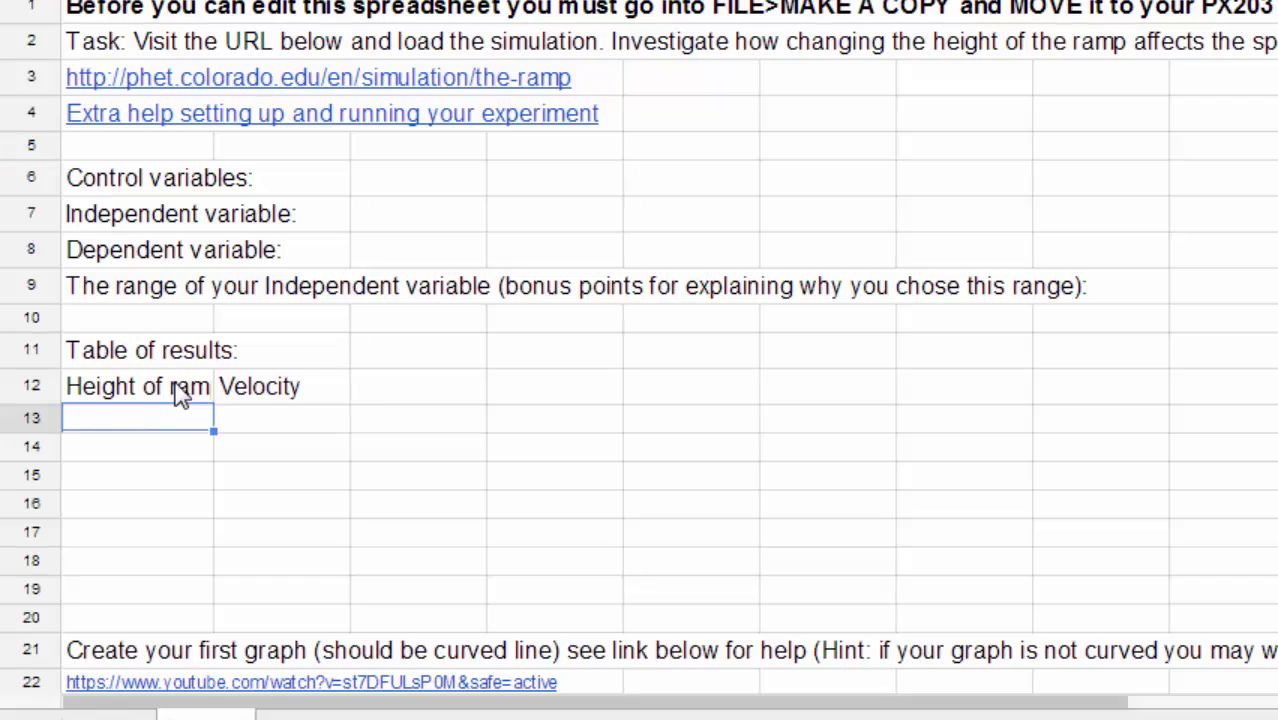
type("2.6")
key("Tab")
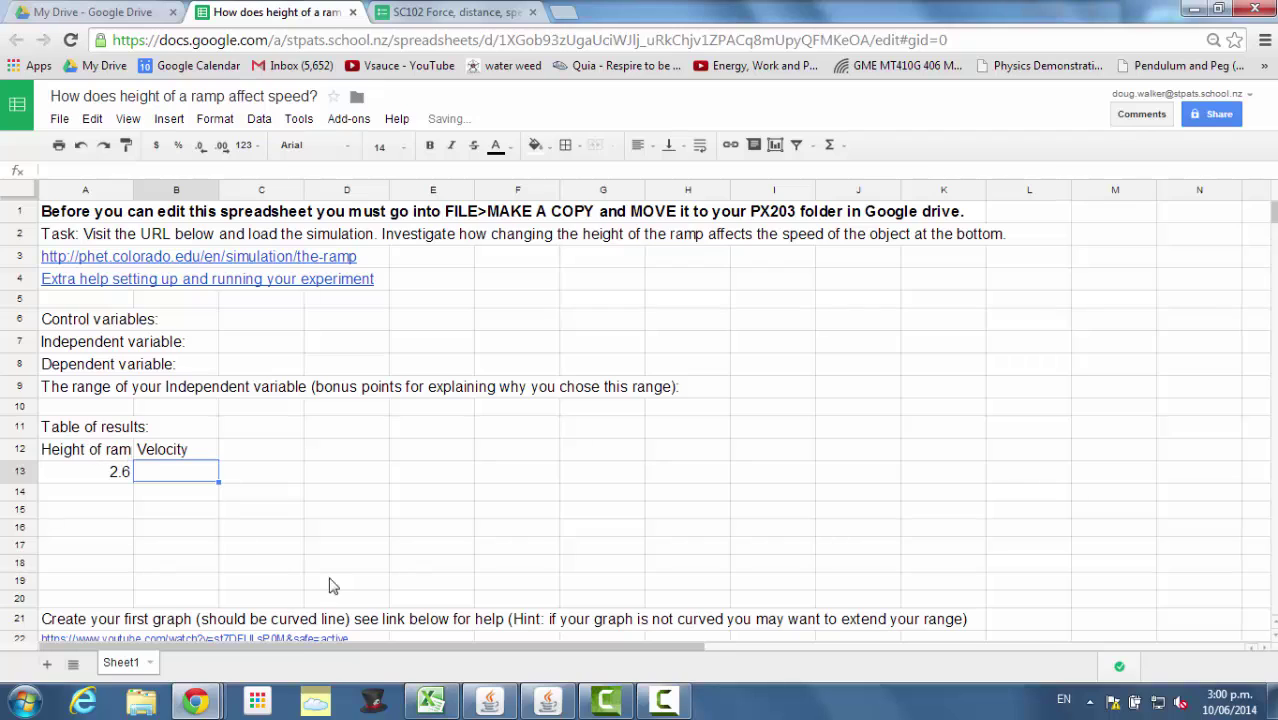
left_click(550, 701)
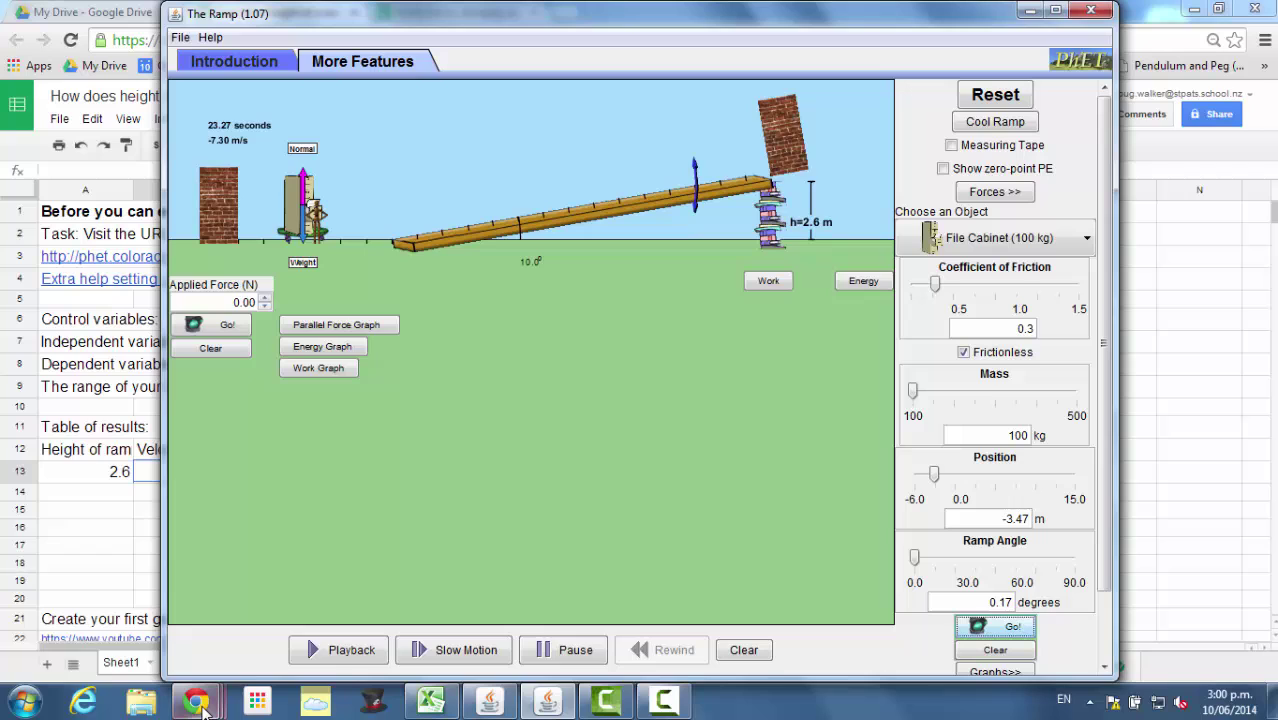
mouse_move(201, 704)
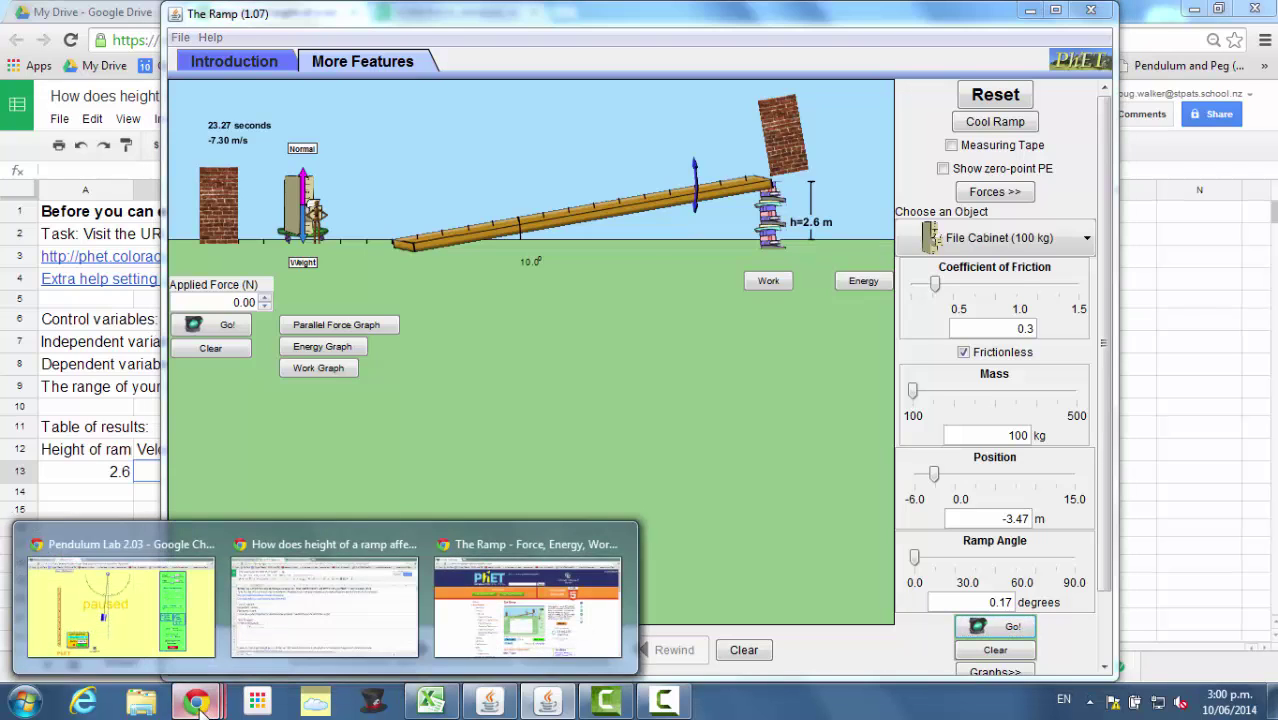
left_click(285, 612)
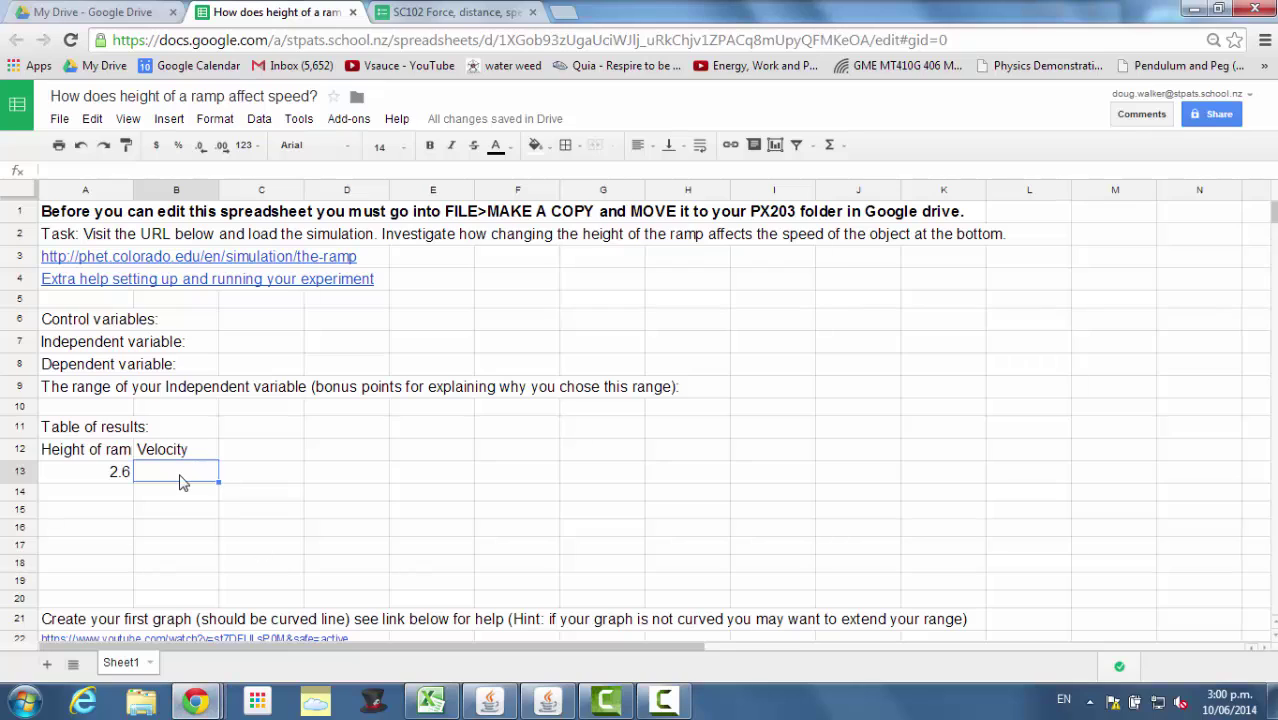
type("7.3")
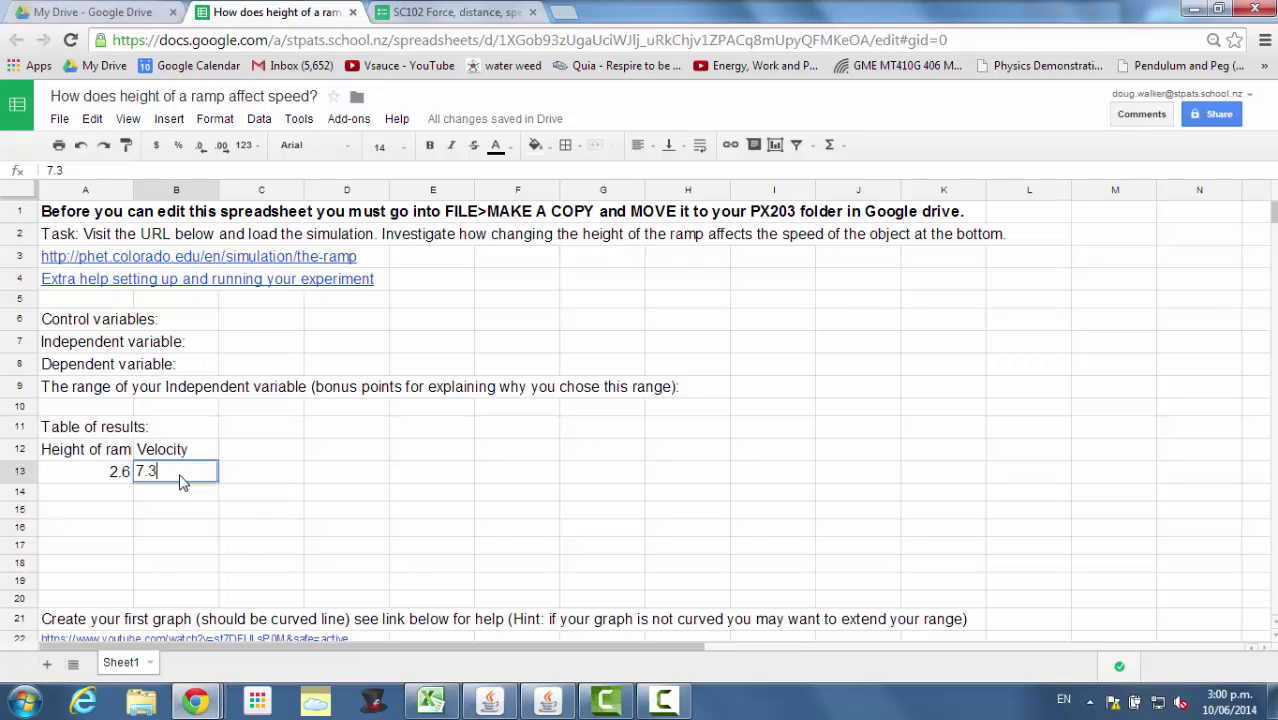
key("Return")
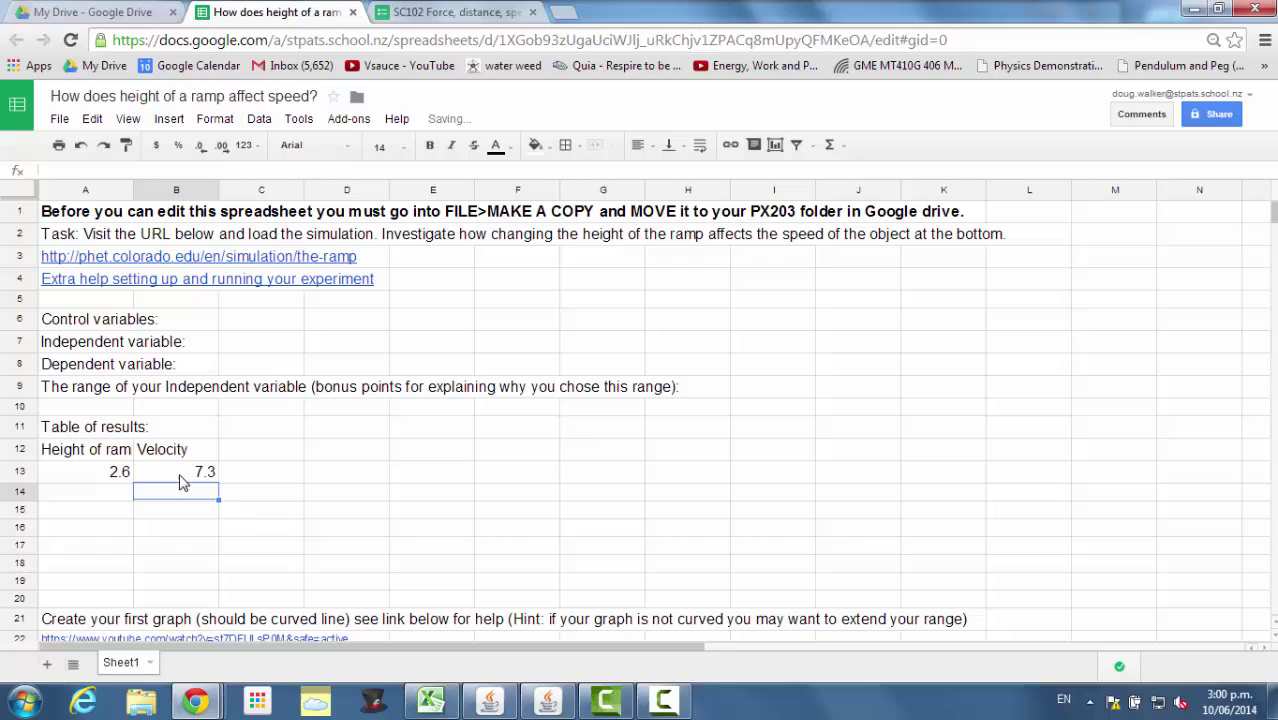
Drag the ramp's top end until the ramp sits at 1.19° with height 0.3 m.
left_click(556, 706)
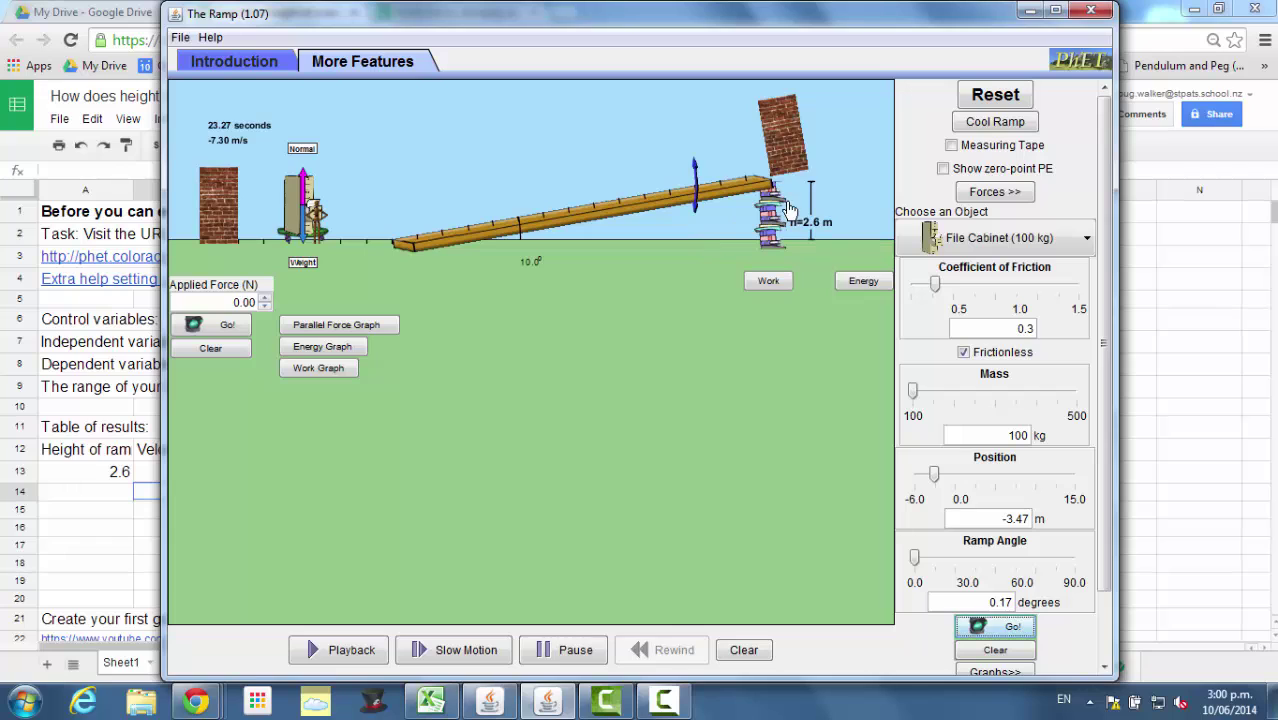
left_click_drag(772, 226, 766, 127)
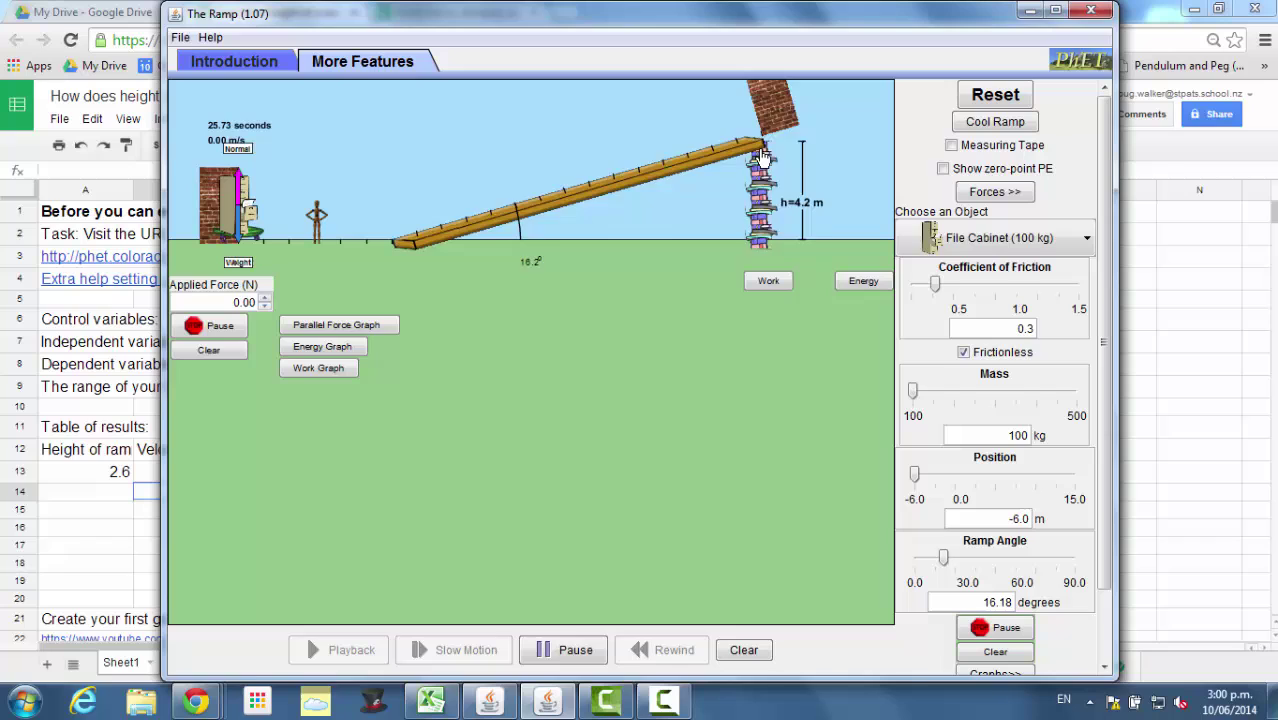
left_click_drag(762, 157, 758, 242)
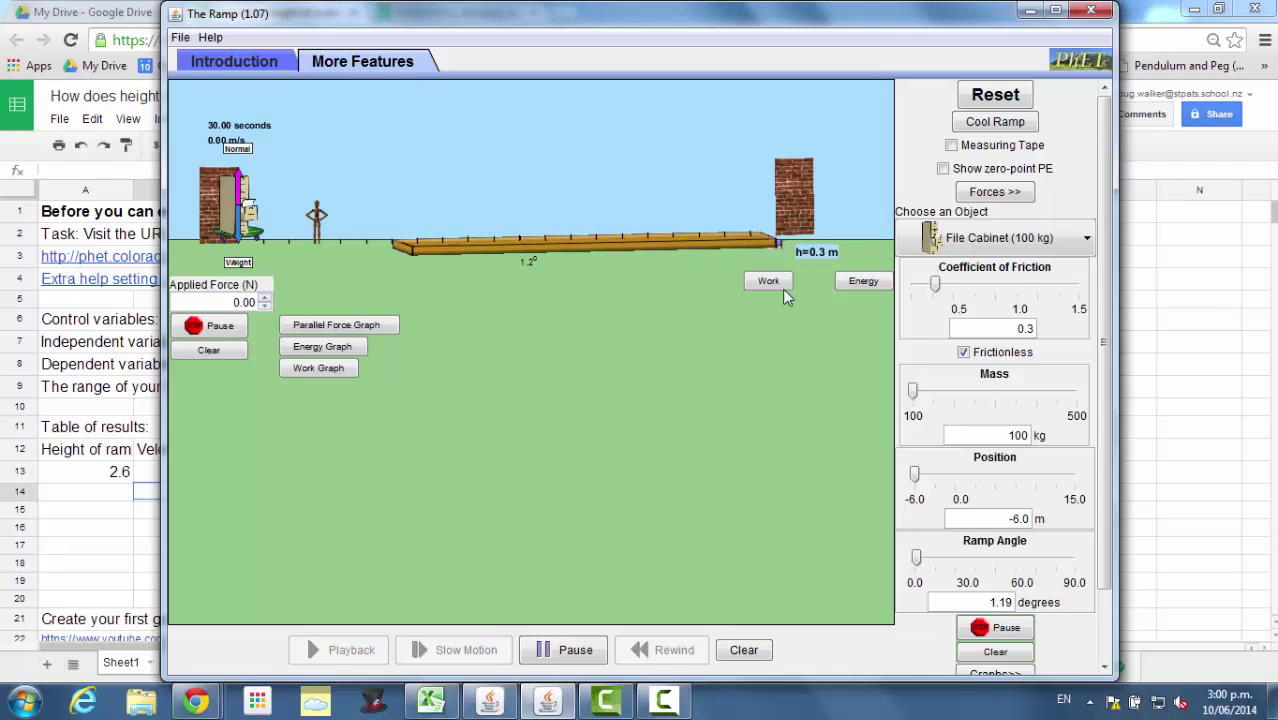
Move the file cabinet up the ramp to position 15.0 m with the simulation paused.
left_click(1002, 634)
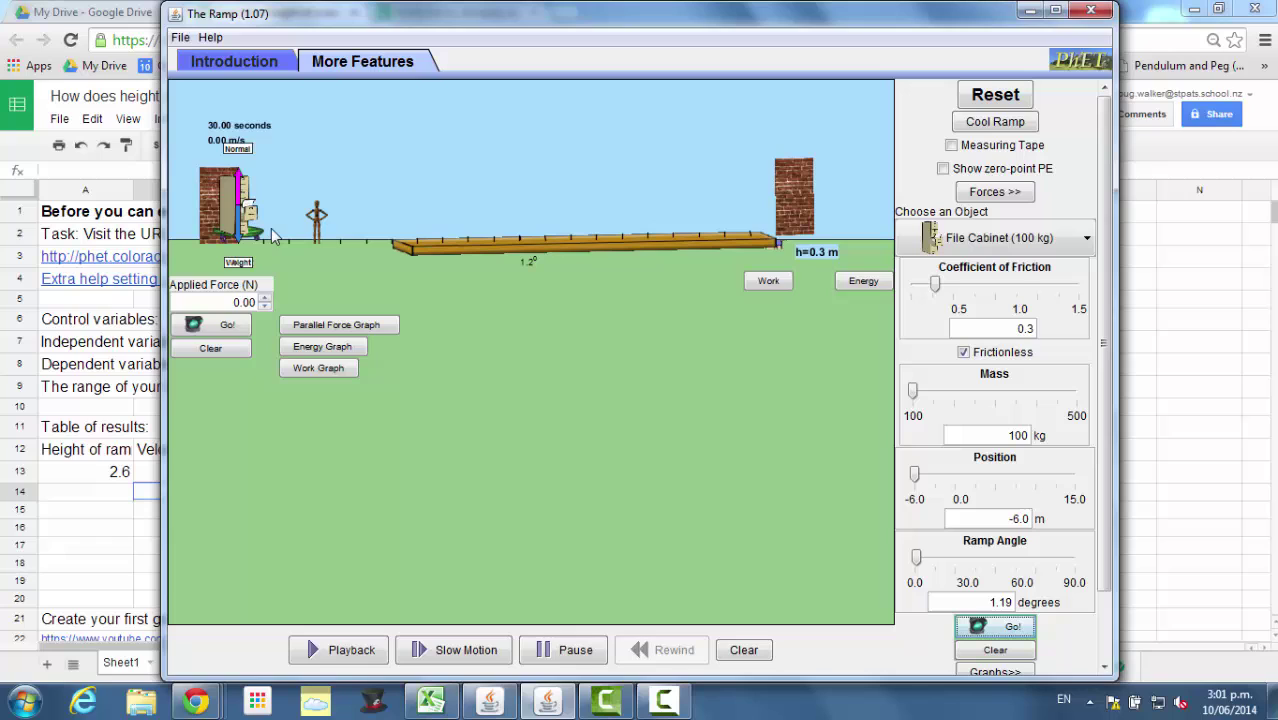
left_click_drag(213, 221, 763, 205)
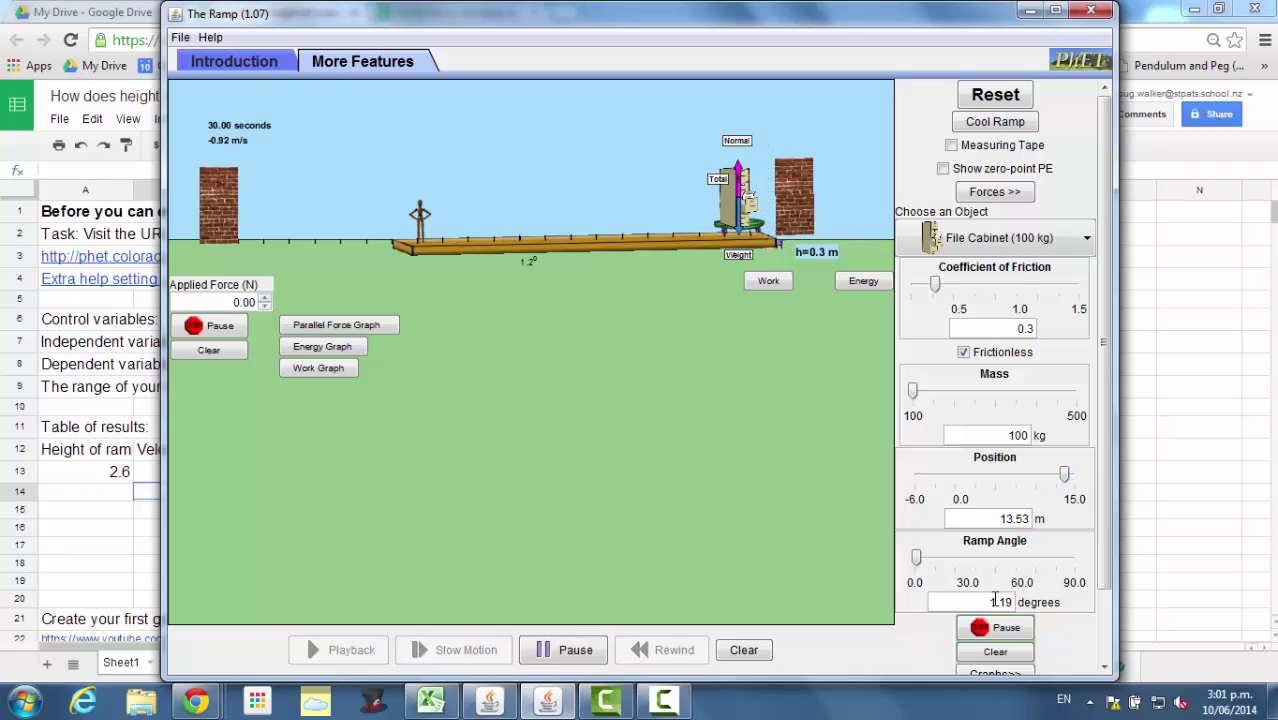
left_click(984, 634)
left_click_drag(1060, 474, 1092, 474)
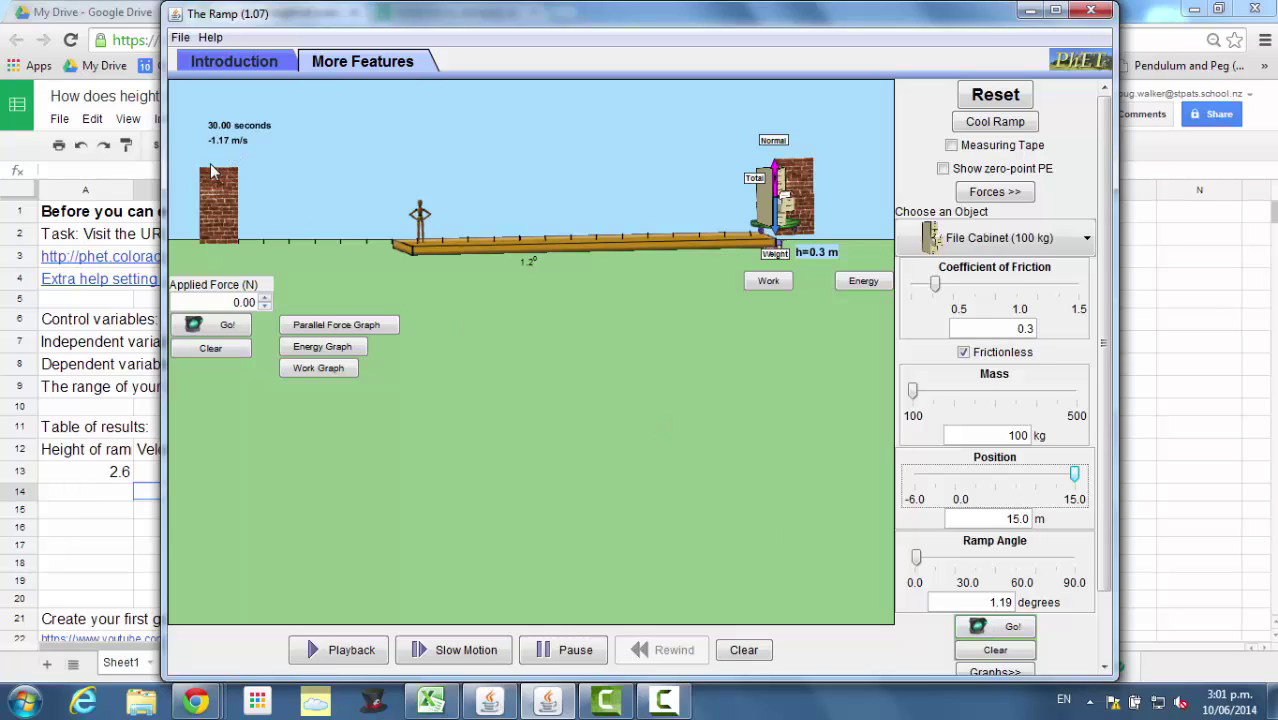
Clear the previous run, do a trial slide, then reset the cabinet to 15.0 m.
left_click(744, 650)
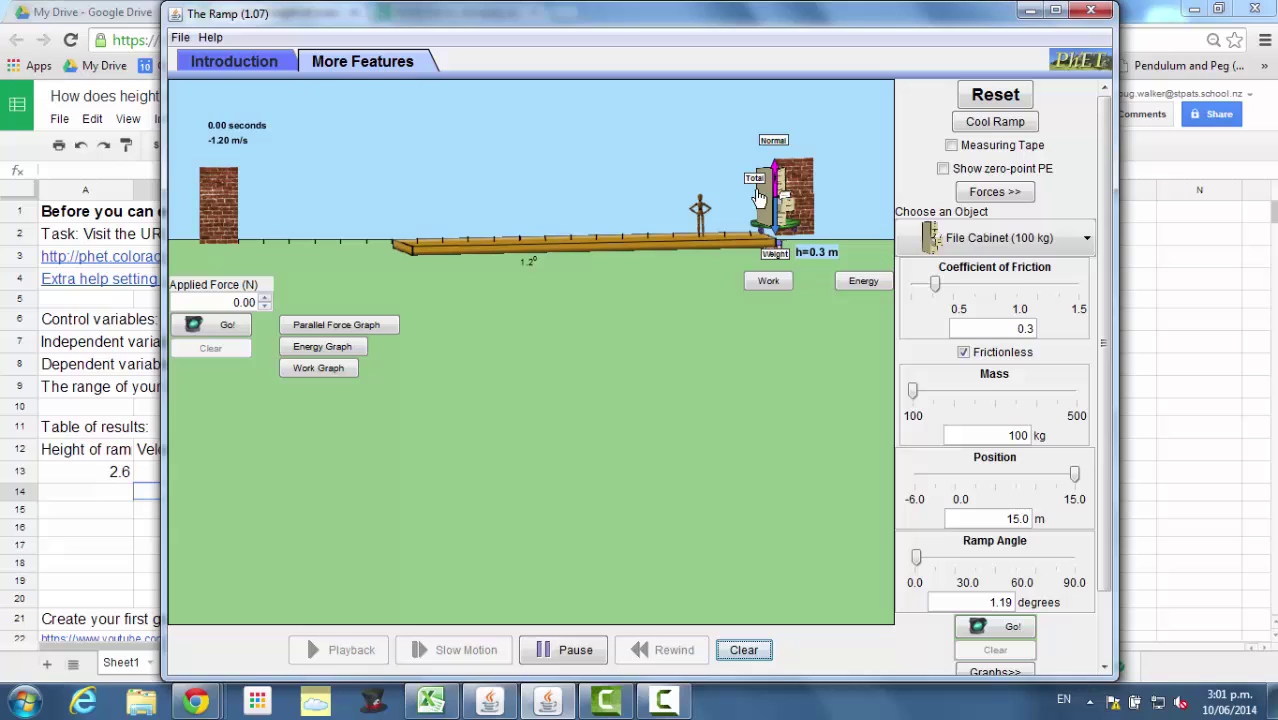
left_click(1004, 630)
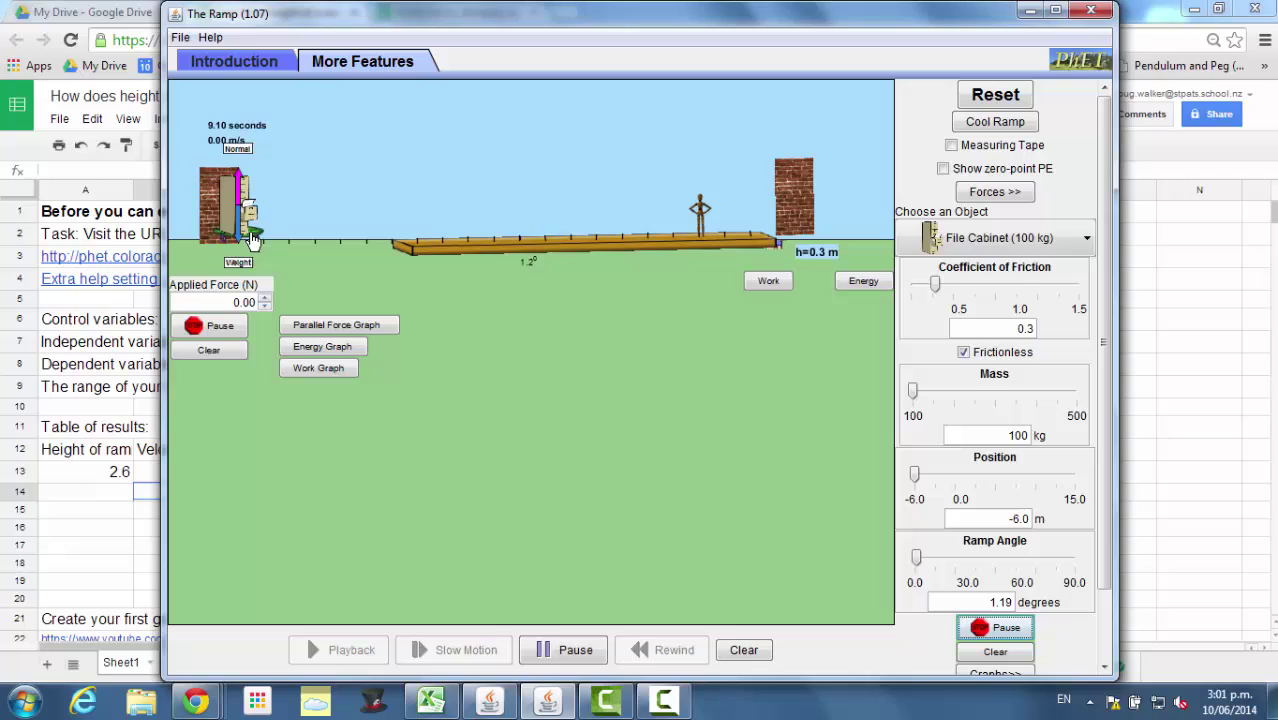
left_click(995, 628)
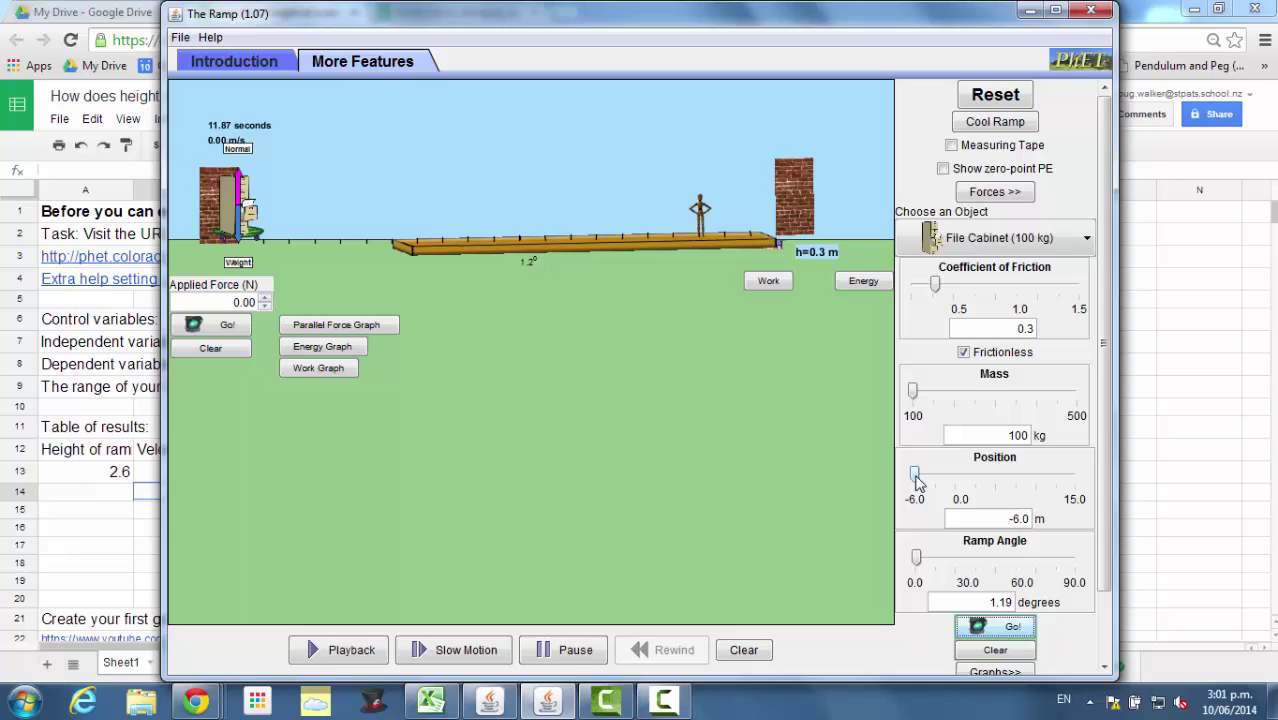
left_click_drag(914, 474, 928, 474)
left_click_drag(1008, 474, 1082, 474)
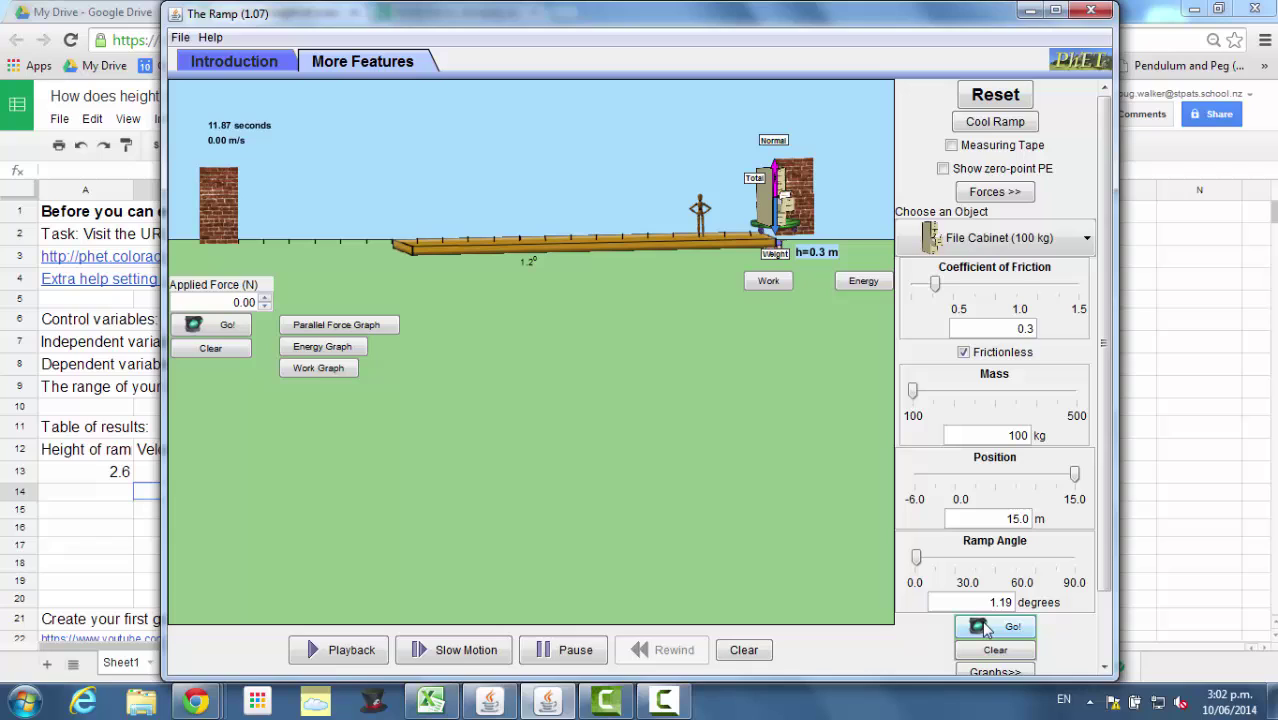
Release the cabinet and pause at the bottom, reading -3.00 m/s at -3.68 m.
left_click(987, 627)
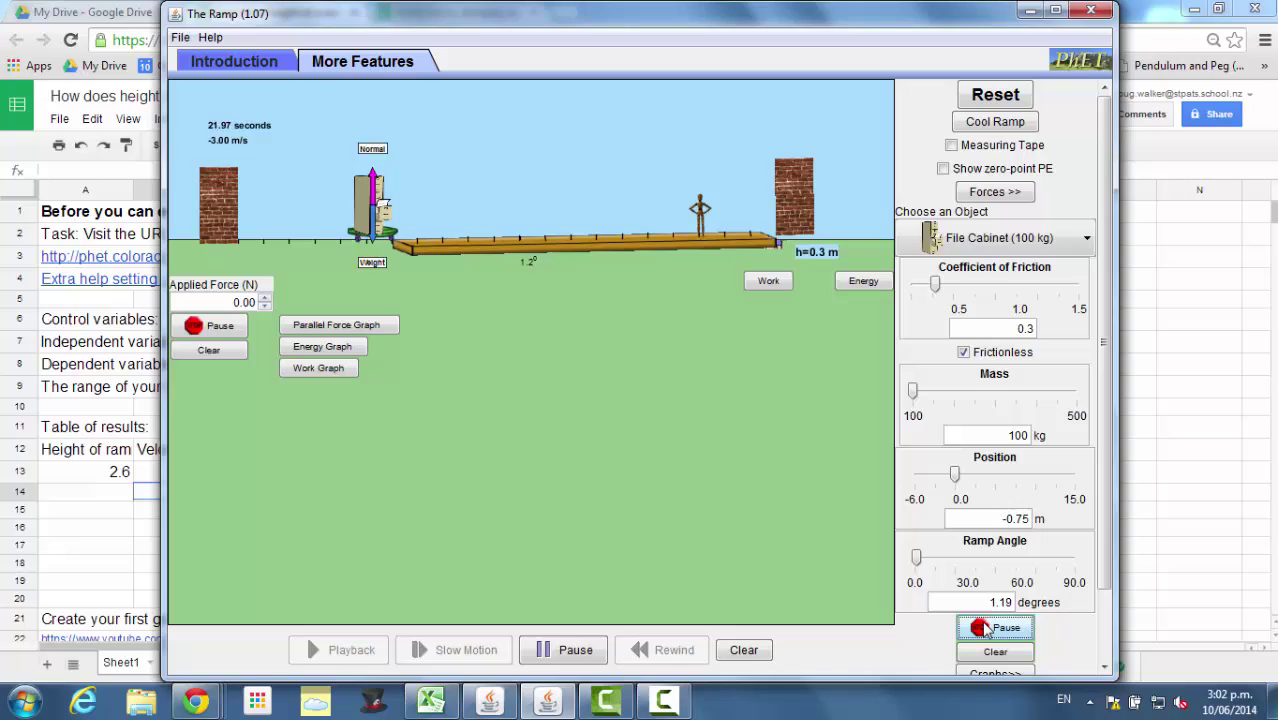
left_click(982, 628)
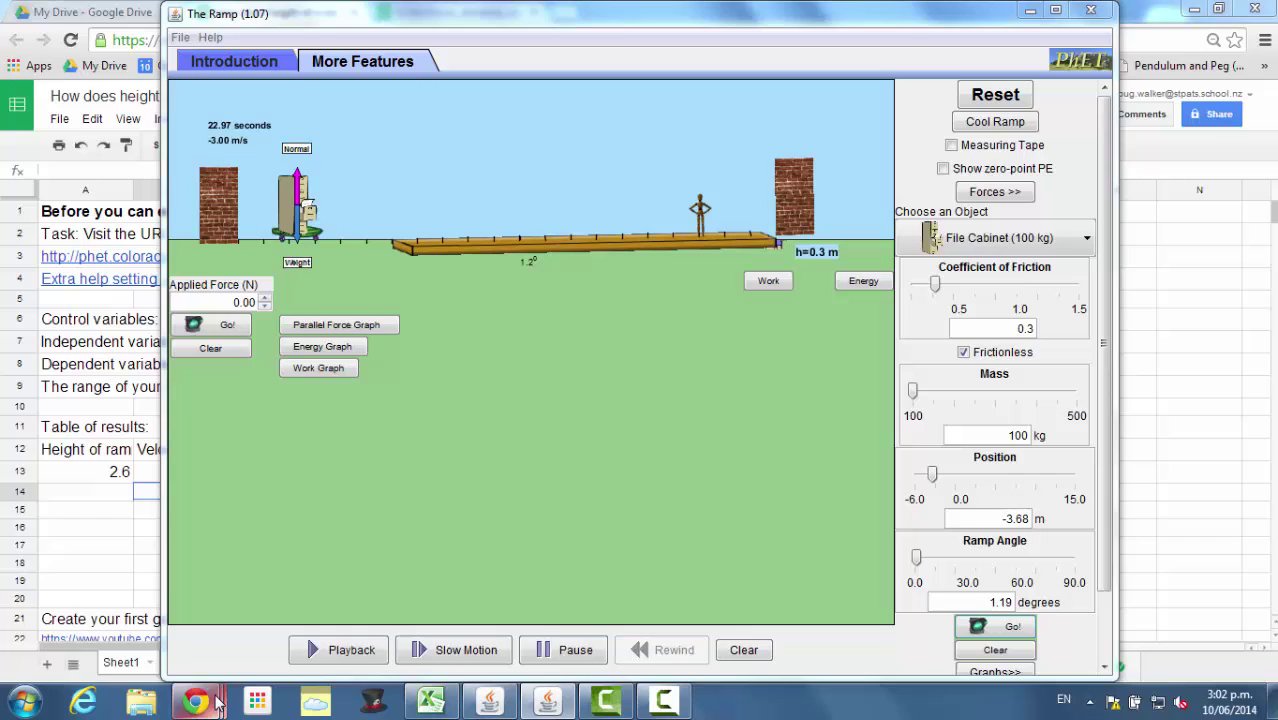
Enter height 0.3 and velocity 3 into row 14 of the results table.
mouse_move(217, 704)
left_click(312, 630)
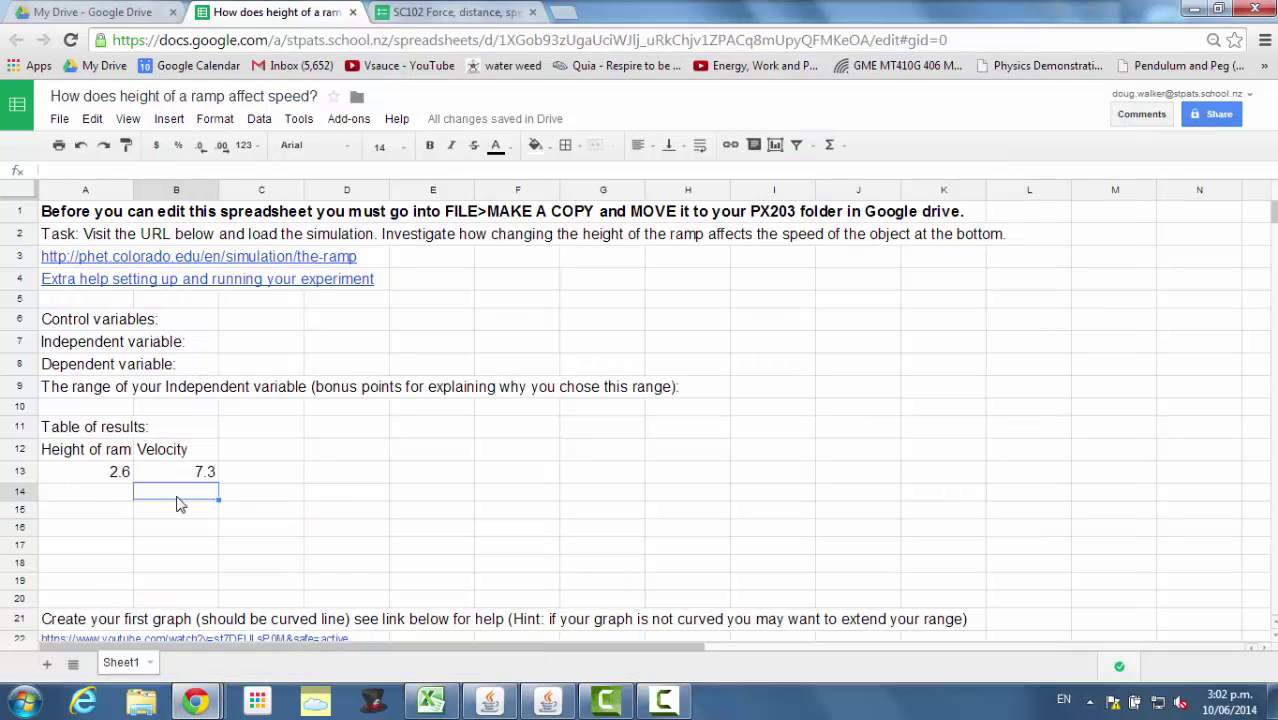
left_click(112, 492)
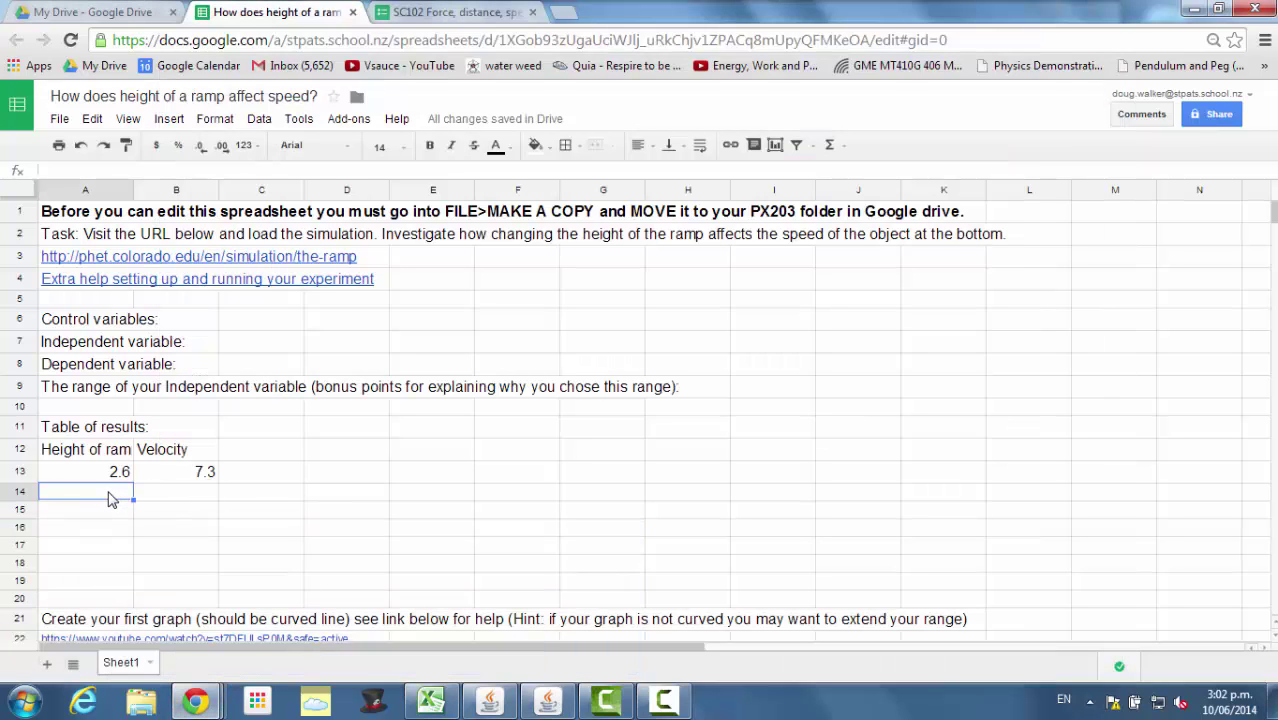
type("0.3")
key("Tab")
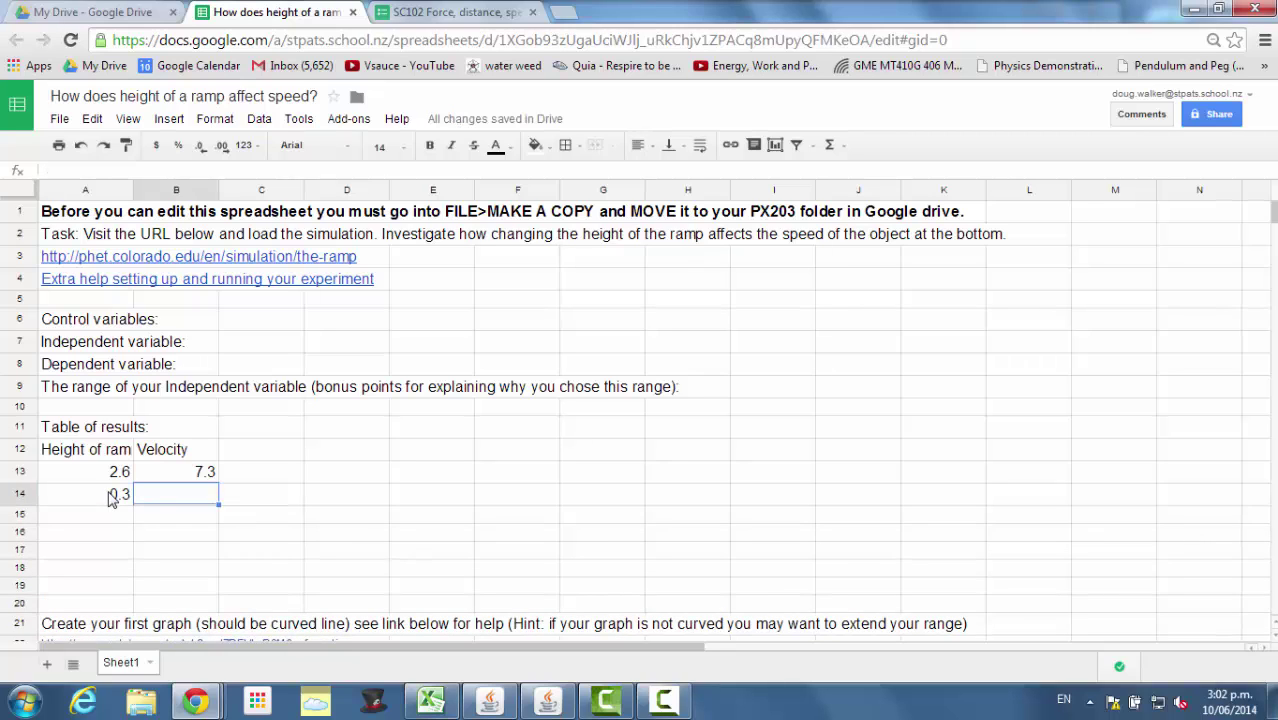
type("3")
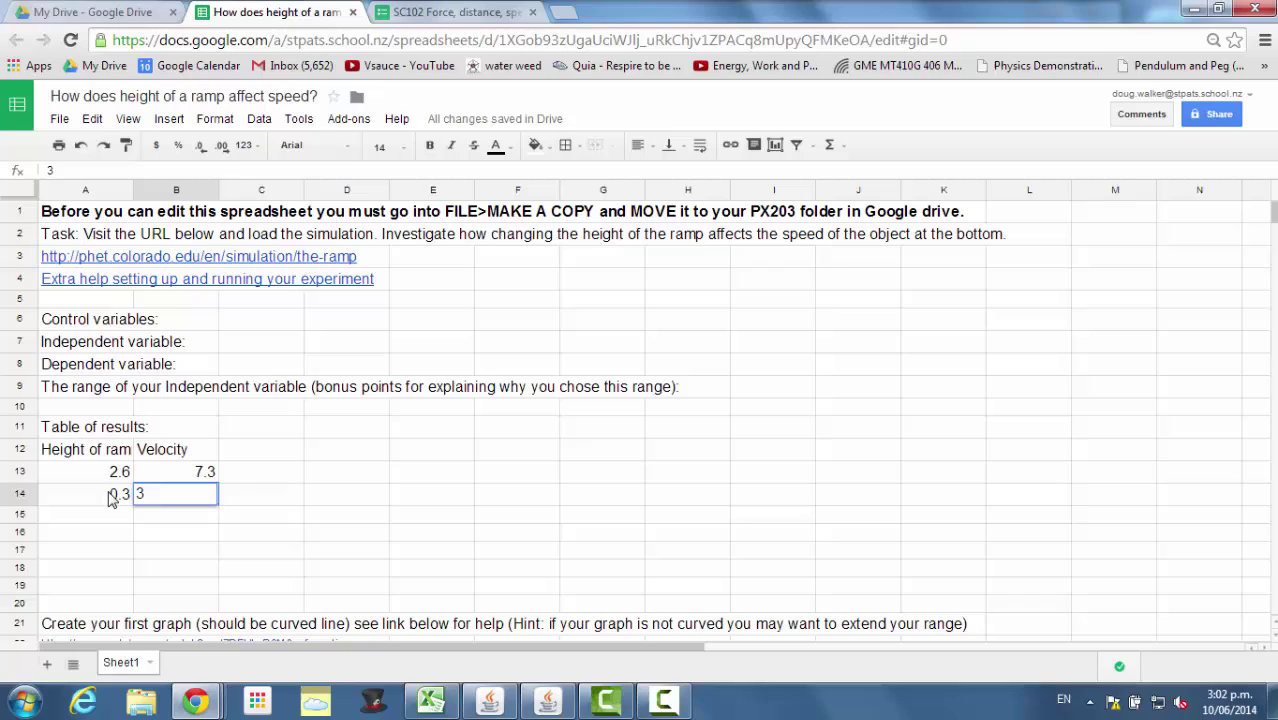
key("Return")
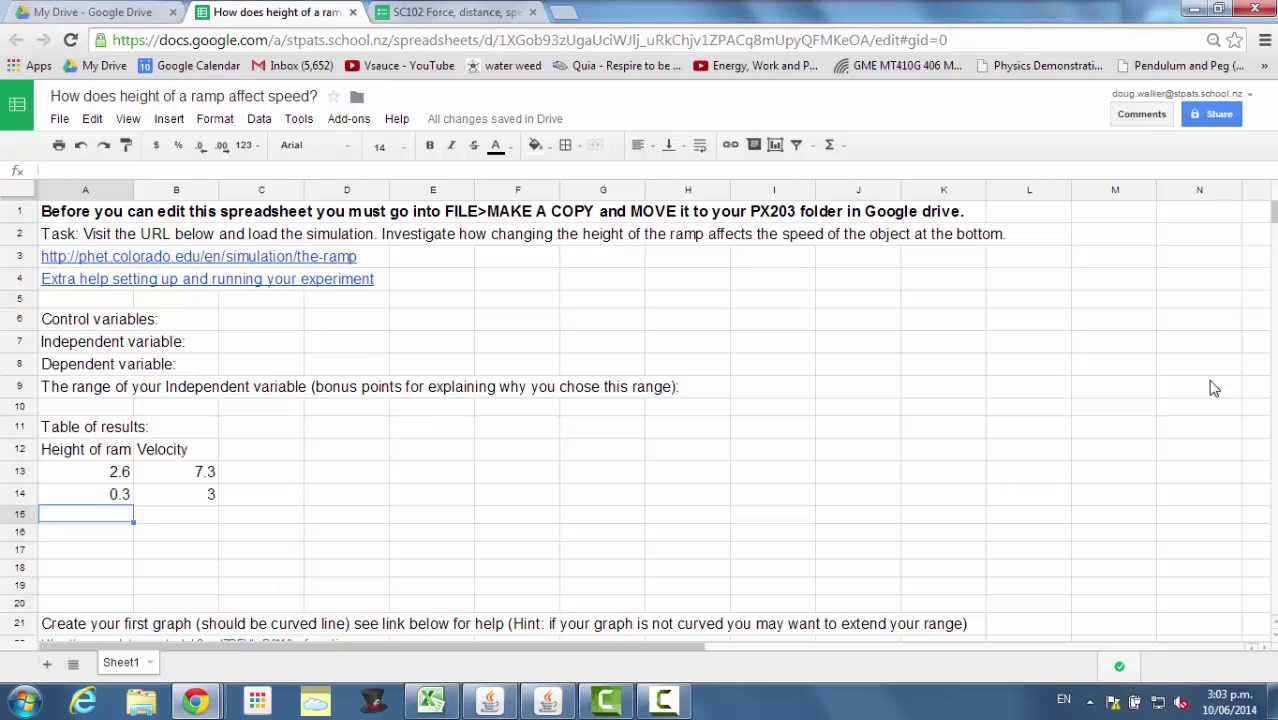
Scroll down to show the graphing tasks in rows 21–29.
left_click_drag(1274, 211, 1274, 222)
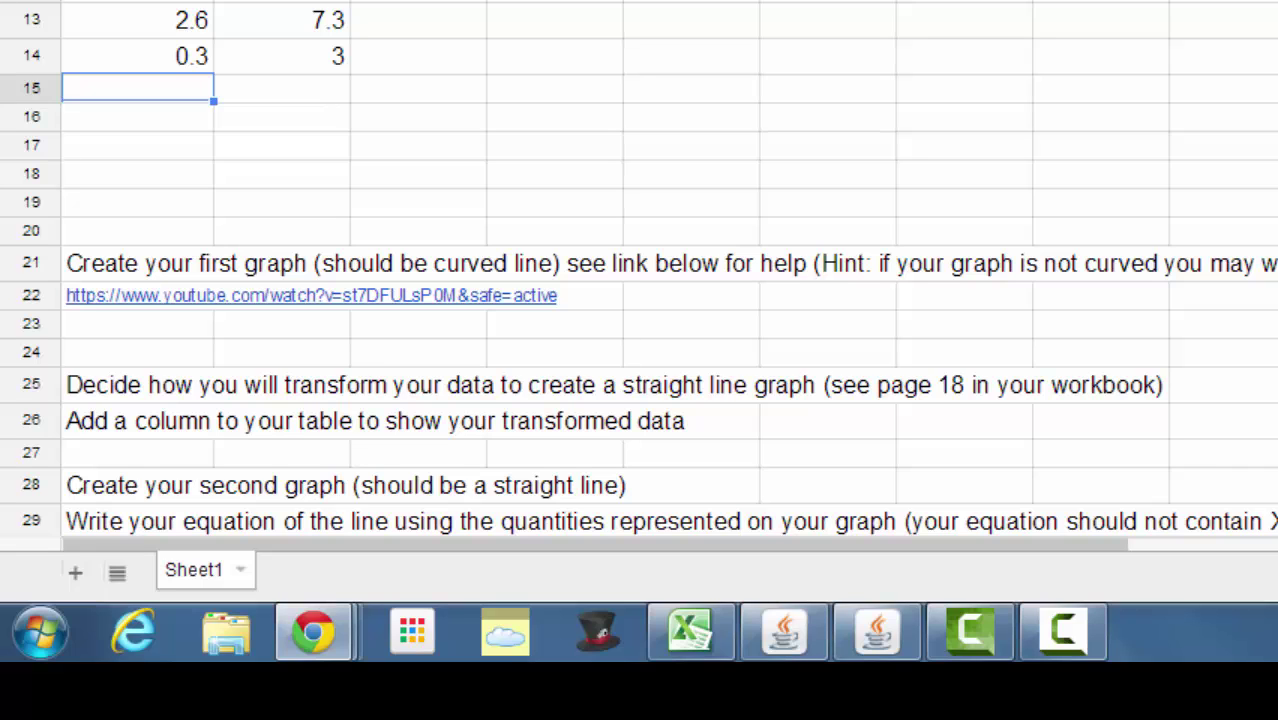
scroll(638, 268, "down", 1)
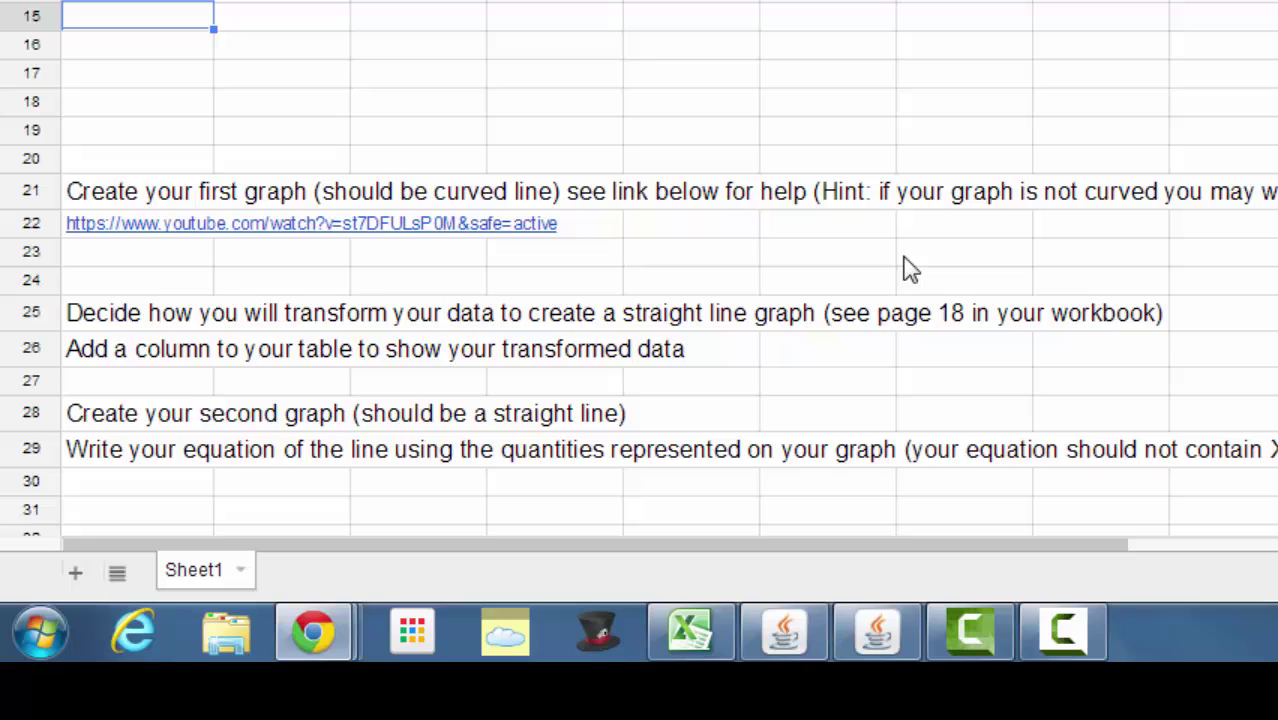